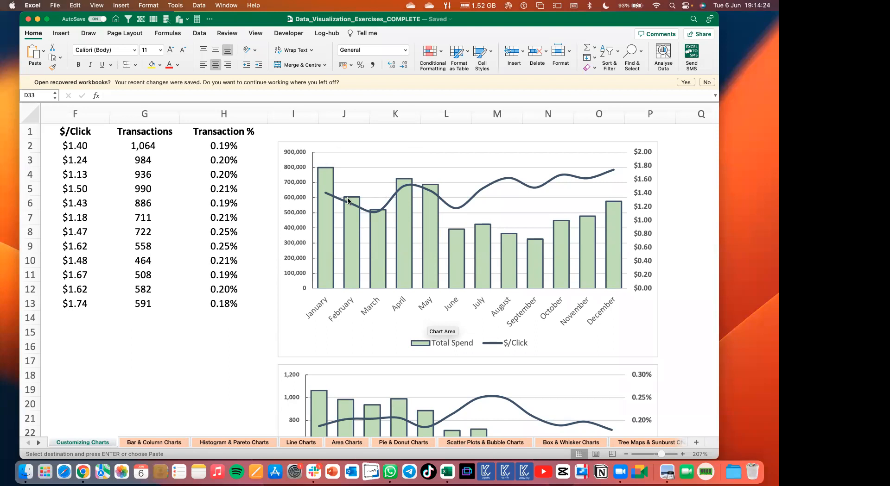
Examine the Total Spend and Transactions combo charts, and switch to the data visualization slides in Preview.
mouse_move(362, 197)
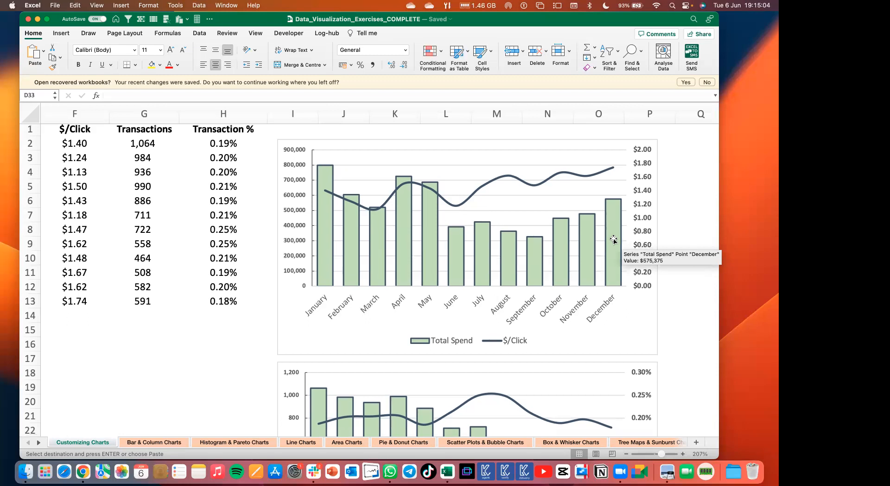
scroll(613, 240, down, 10)
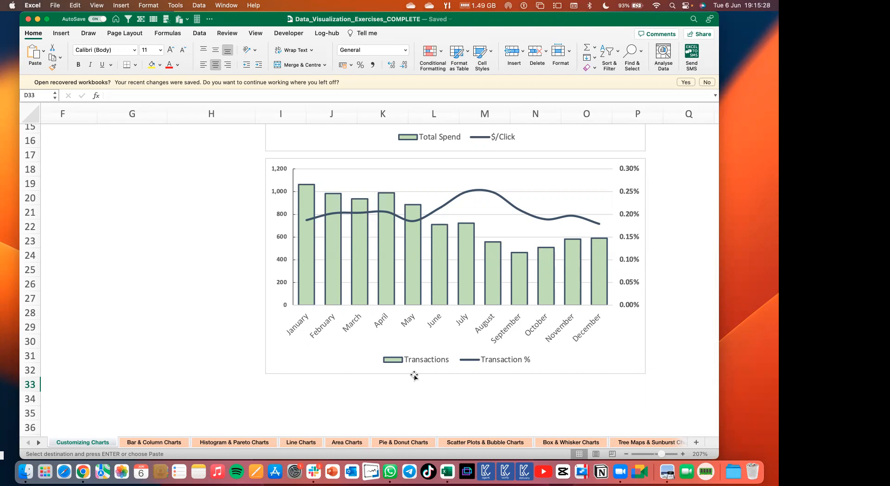
key(super+Tab)
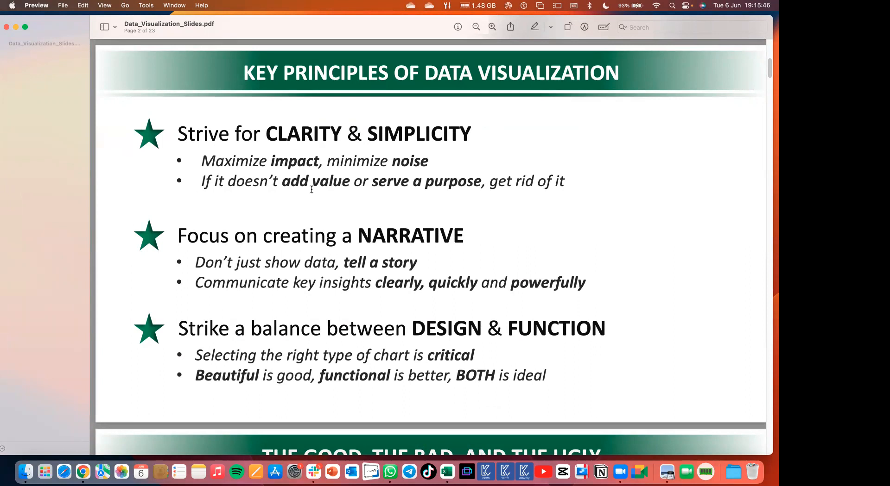
Switch back to Excel and select the Total Spend column series in the Total Spend and $/Click chart.
key(super+Tab)
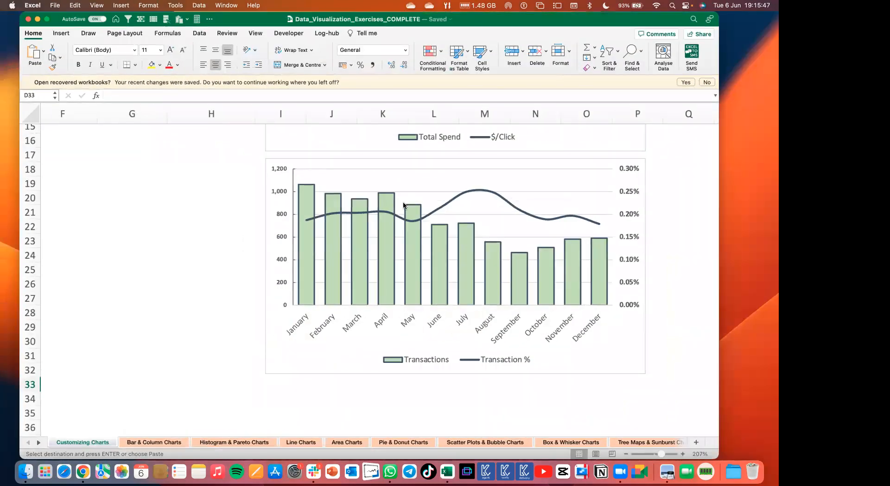
click(387, 203)
scroll(388, 202, up, 5)
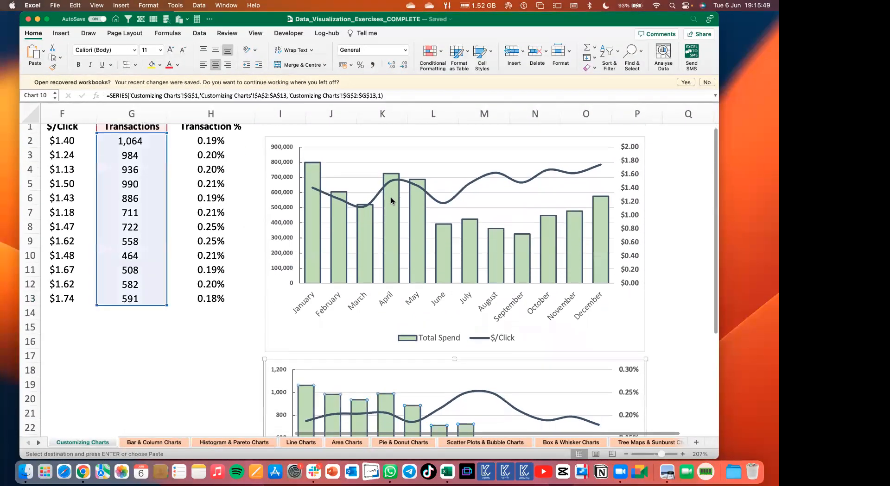
click(391, 197)
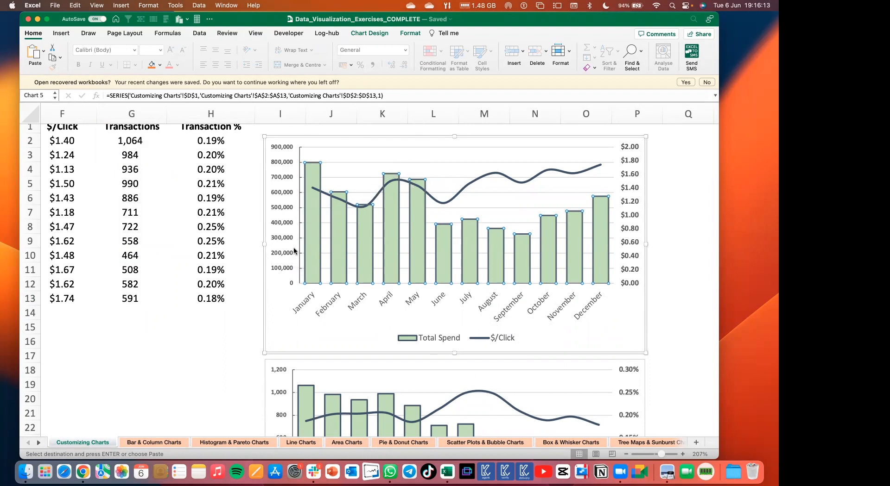
Compare the Key Principles of Data Visualization slide in Preview with the Total Spend chart in Excel, ending on the slide.
key(super+Tab)
scroll(332, 227, down, 1)
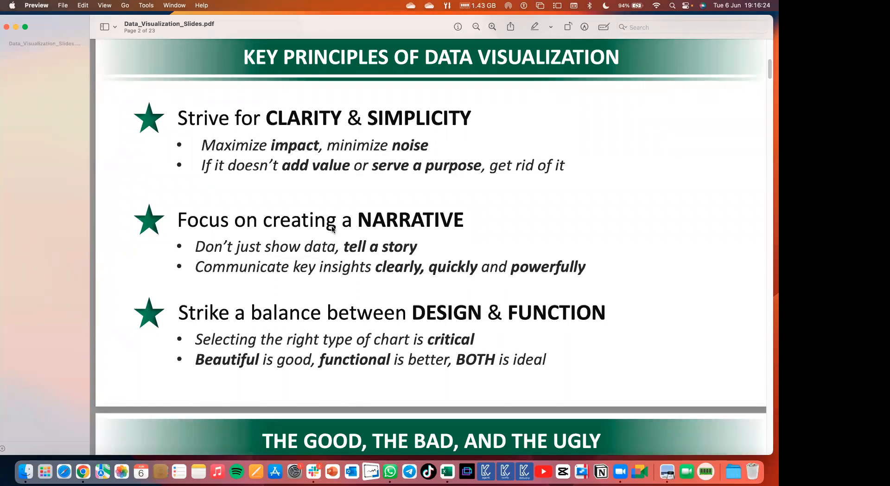
key(super+Tab)
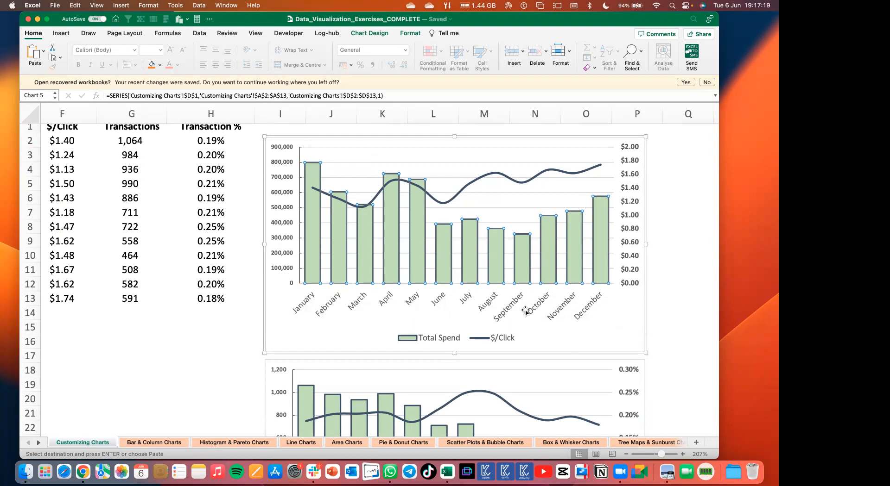
key(super+Tab)
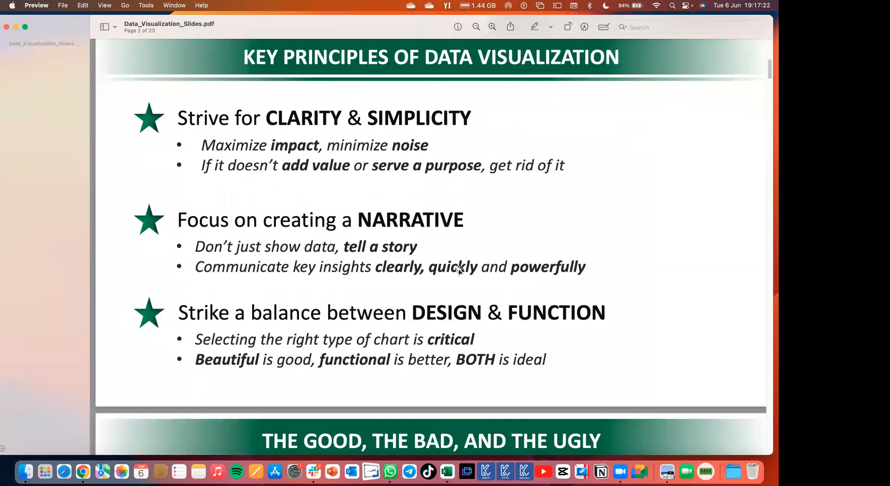
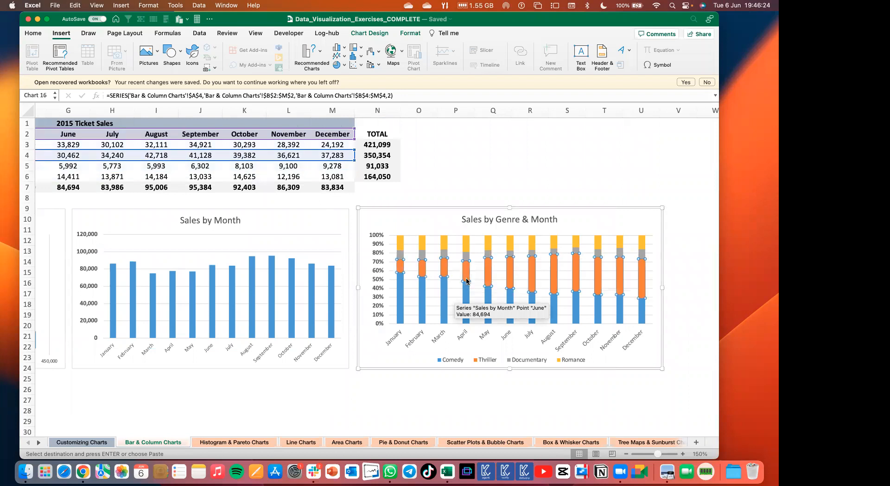
Select the Comedy series in the Sales by Genre & Month chart and the four movie genre names in the 2015 Ticket Sales table.
click(467, 291)
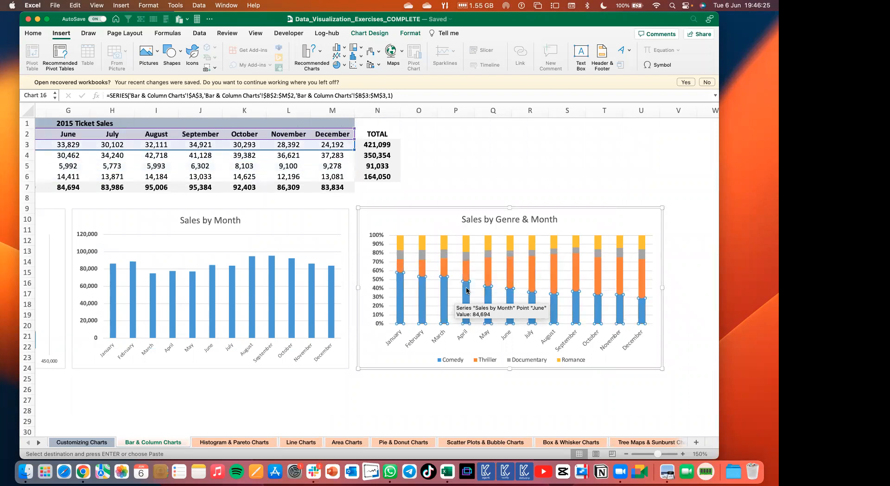
scroll(466, 291, left, 10)
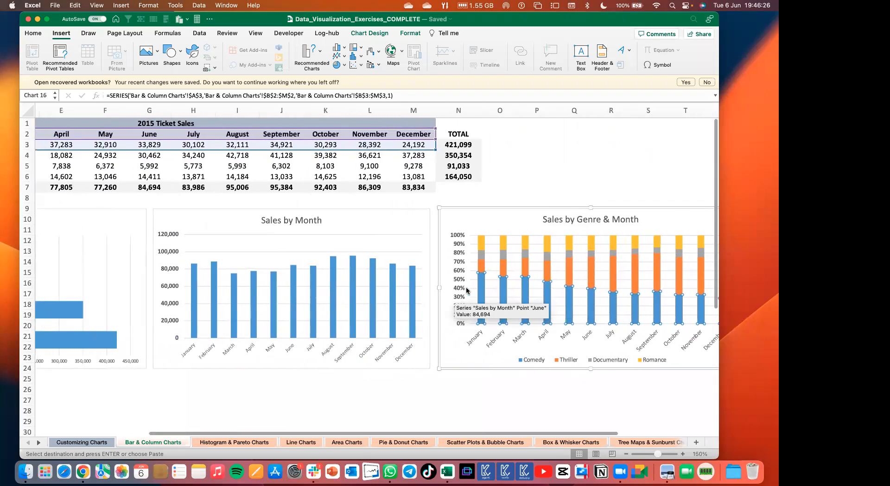
scroll(310, 211, left, 2)
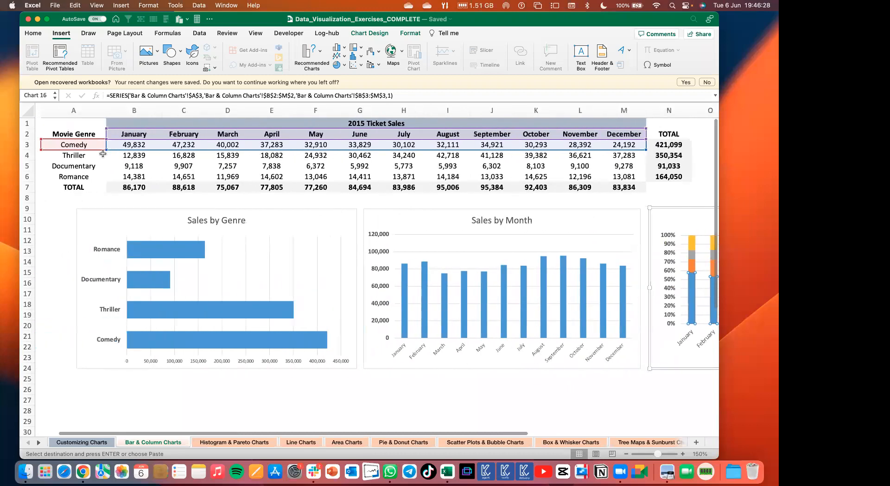
drag(82, 143, 84, 174)
scroll(431, 293, right, 5)
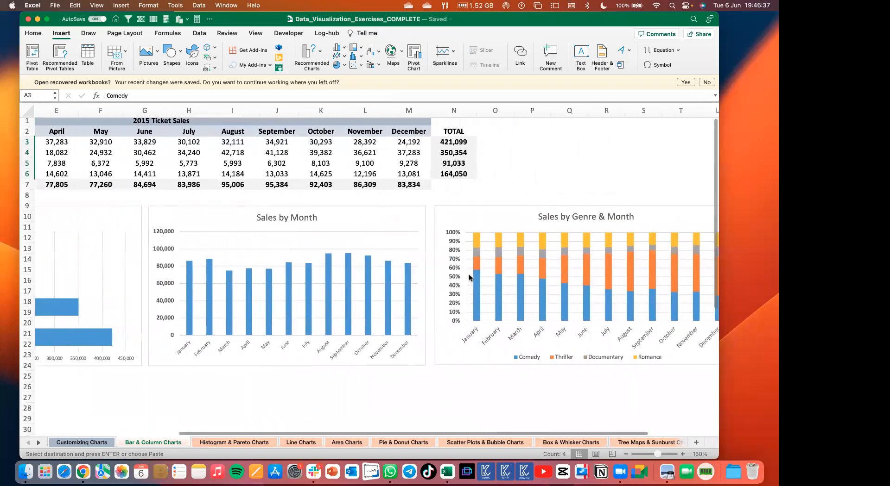
Highlight the January to December headers in the ticket sales table and compare them with the Sales by Genre & Month chart.
scroll(380, 283, left, 5)
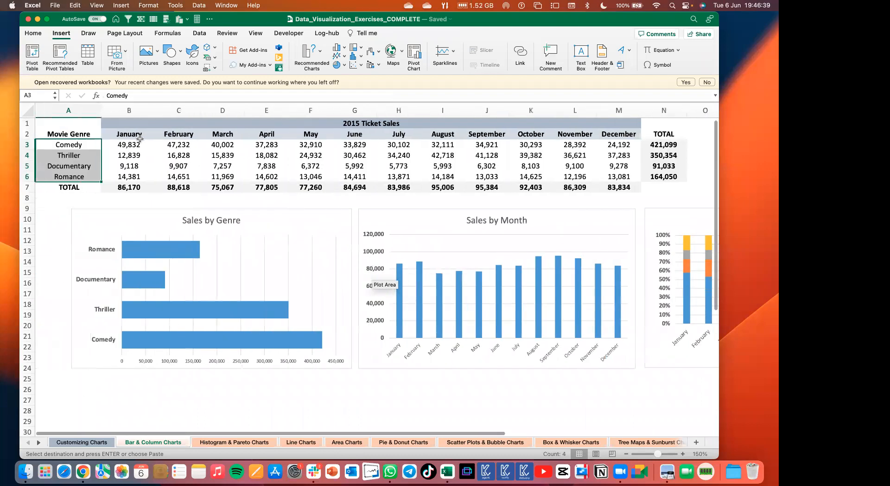
scroll(139, 139, right, 1)
drag(135, 135, 612, 123)
scroll(352, 305, right, 6)
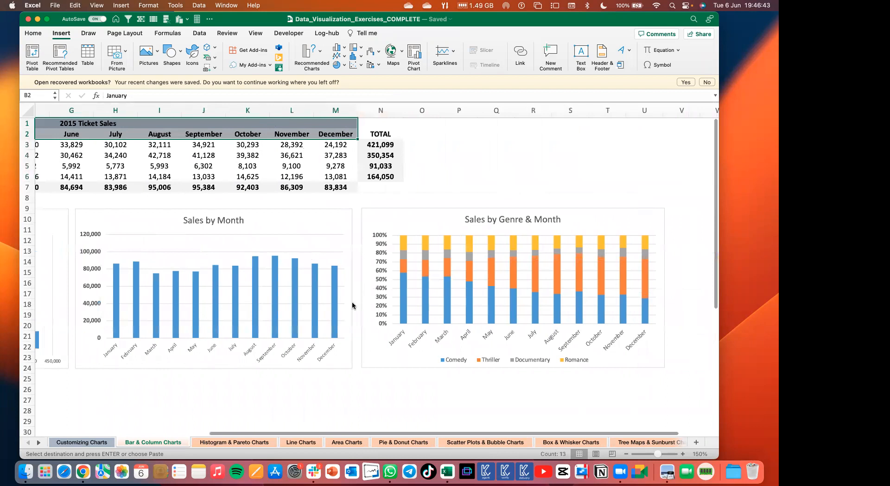
scroll(352, 306, right, 1)
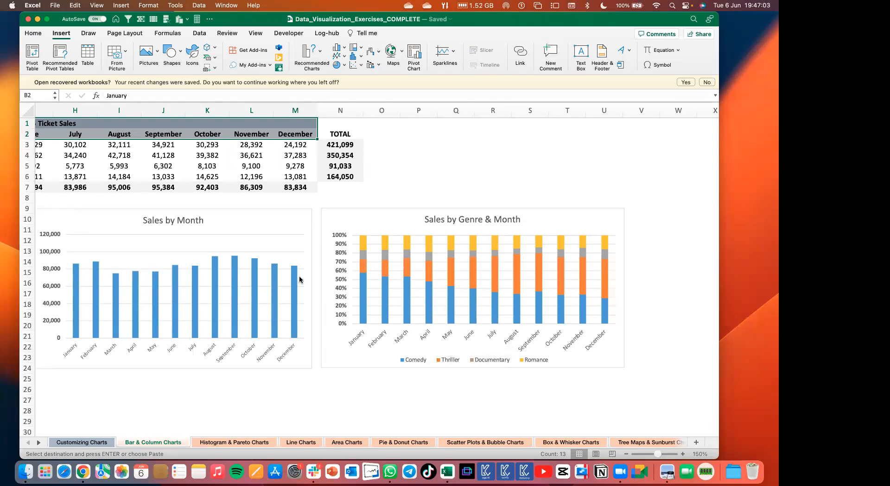
Highlight the movie genre names Comedy to Romance again, and view the Bar & Column Charts slide in Preview.
scroll(302, 278, left, 10)
scroll(85, 226, left, 5)
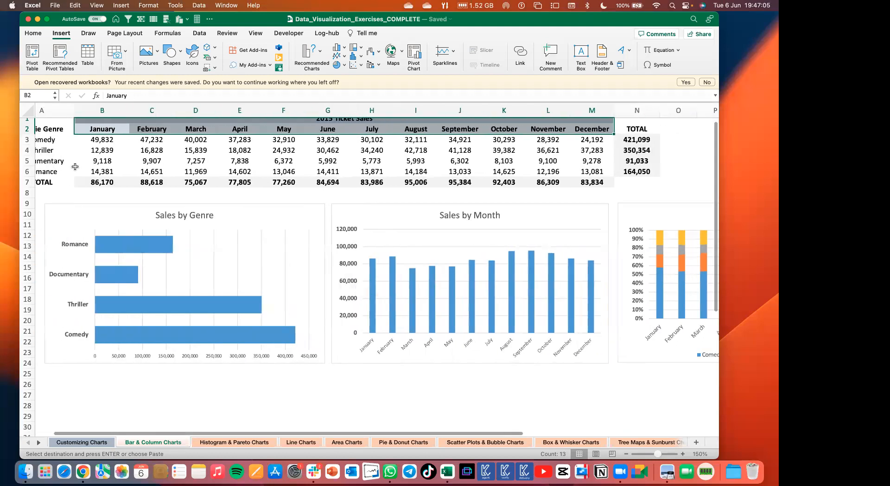
drag(75, 144, 76, 176)
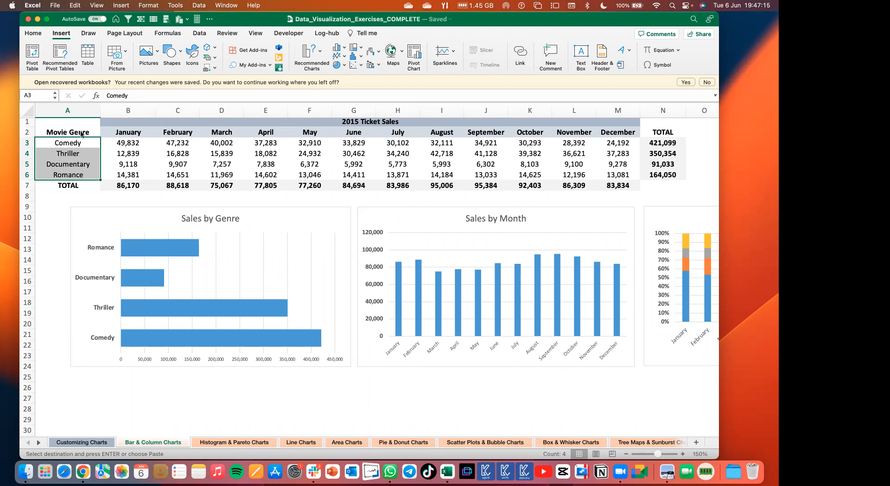
key(super+Tab)
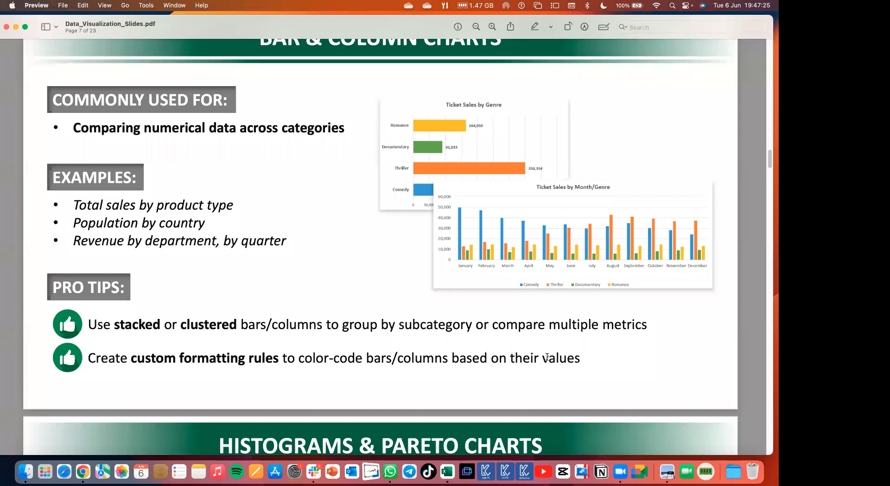
Switch back to Excel and give only the September column in the Sales by Month chart a solid green theme fill.
key(super+Tab)
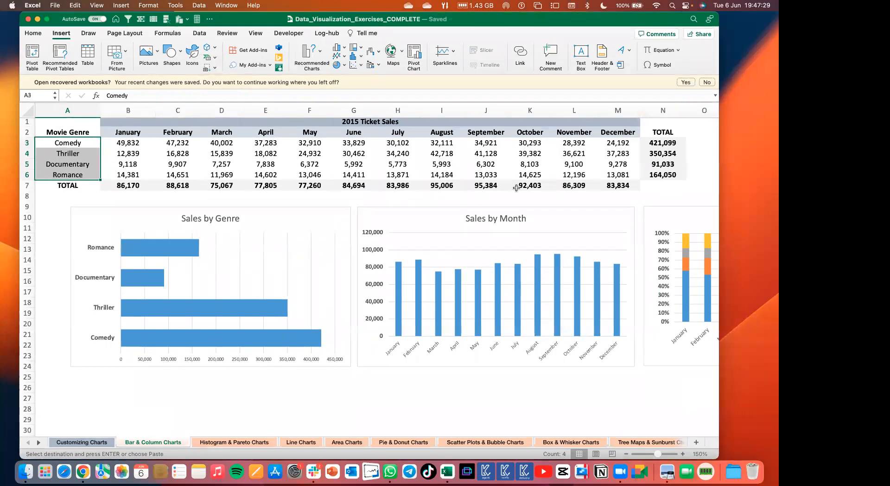
click(557, 278)
click(557, 278)
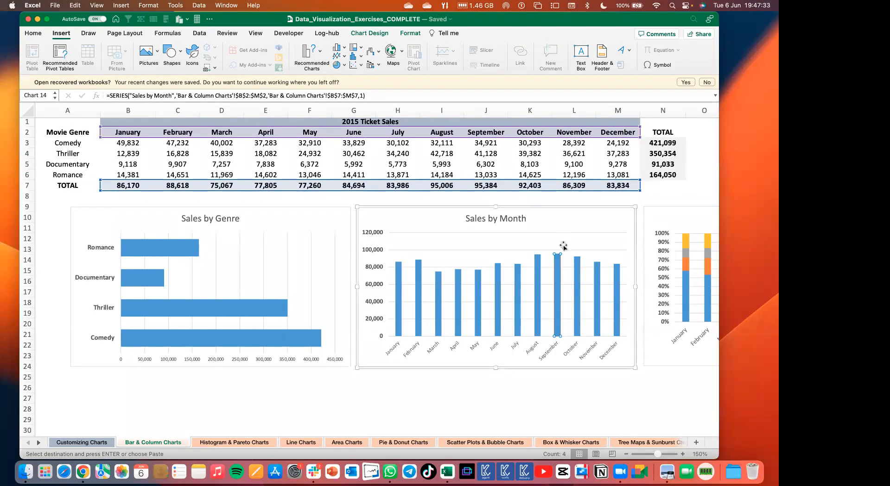
right_click(558, 270)
double_click(557, 269)
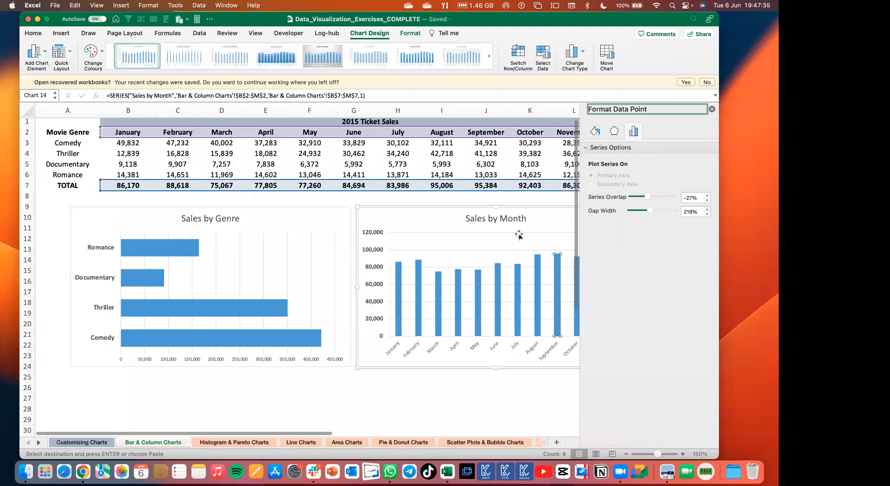
scroll(519, 235, right, 3)
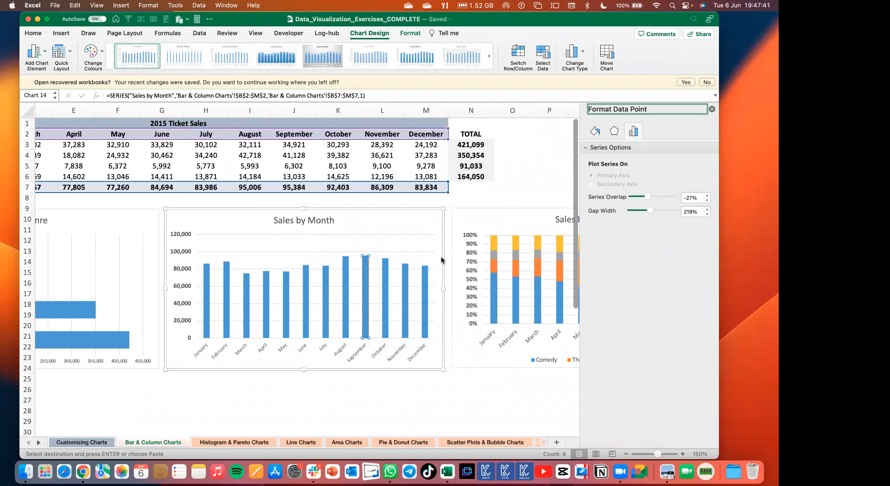
click(597, 131)
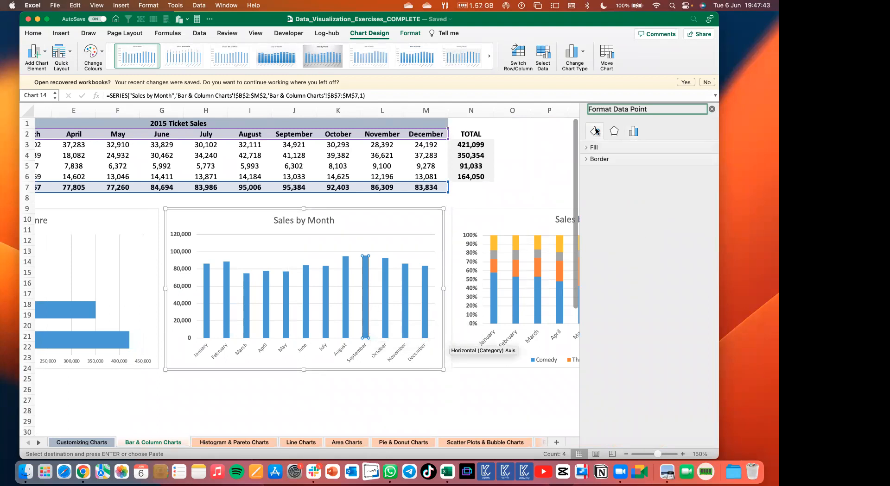
click(584, 148)
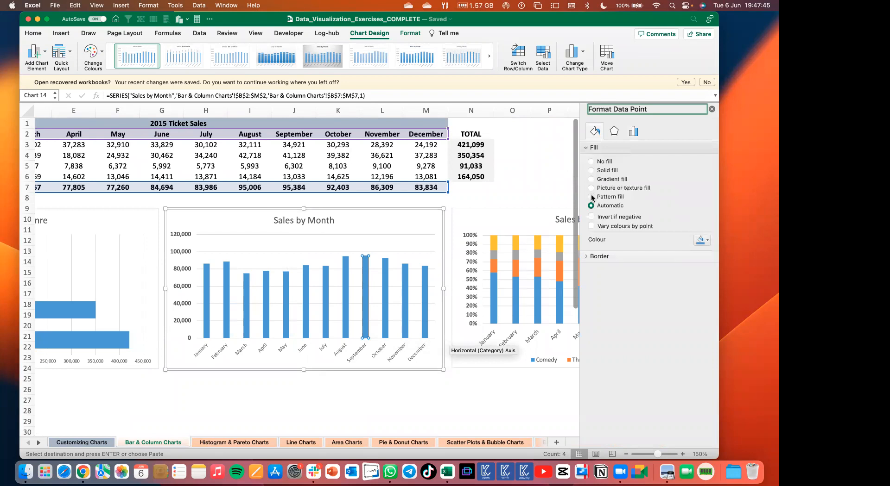
click(591, 171)
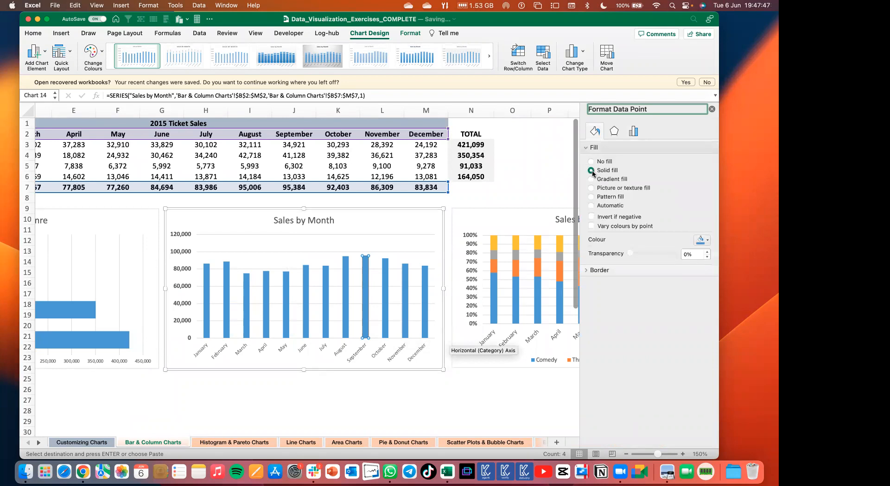
click(702, 240)
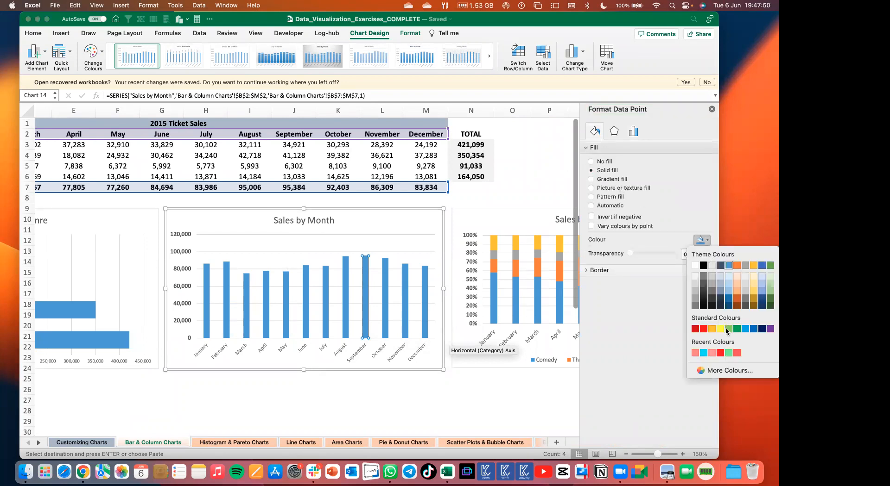
click(769, 266)
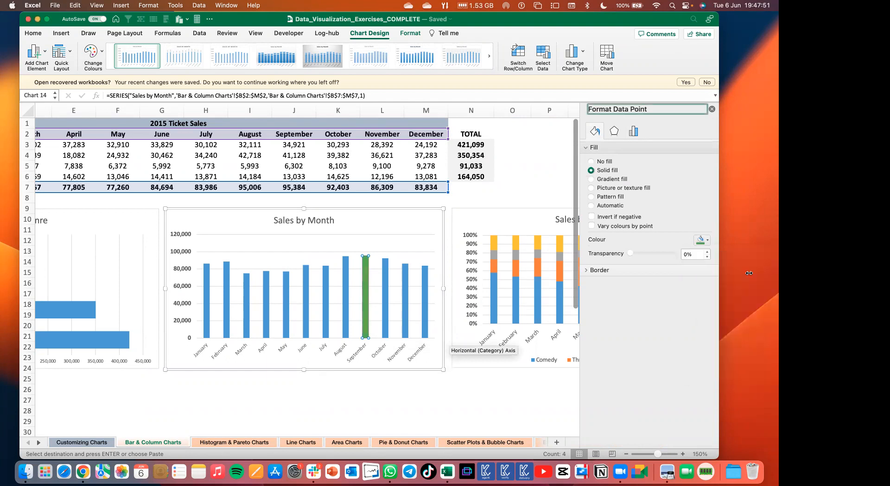
click(518, 189)
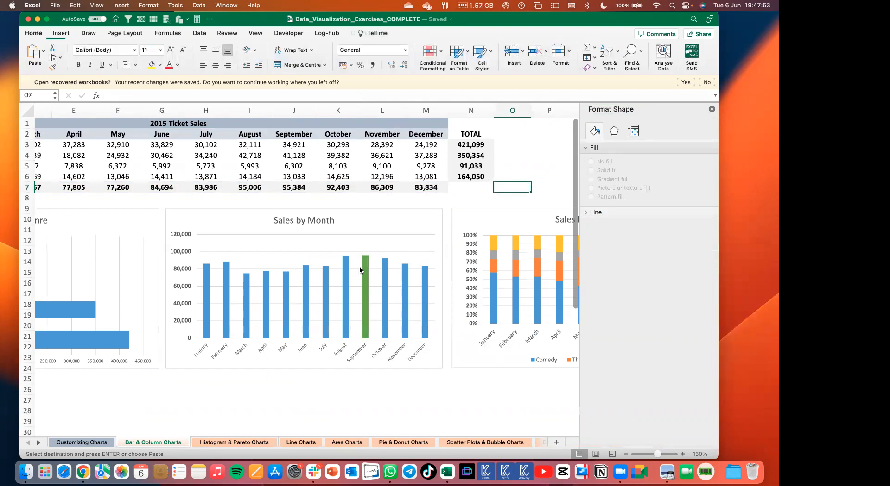
Give only the March column in the Sales by Month chart a solid red fill and close the formatting pane.
scroll(363, 287, up, 5)
scroll(364, 287, up, 5)
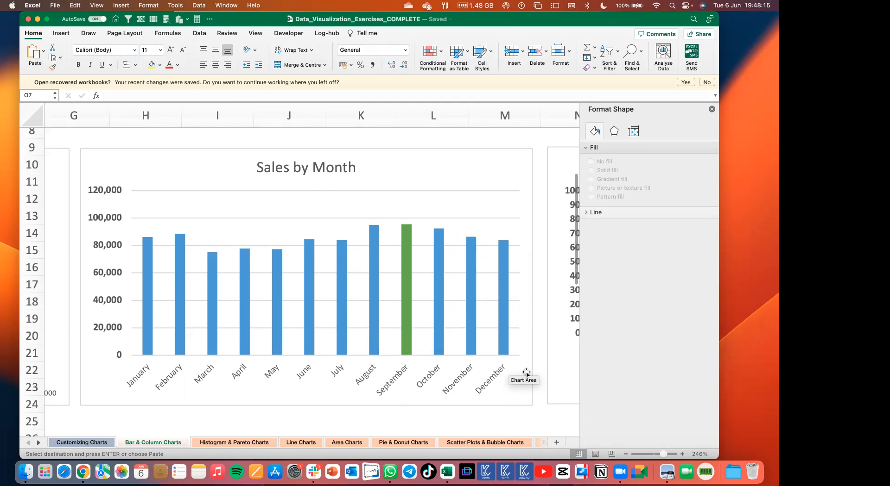
click(213, 329)
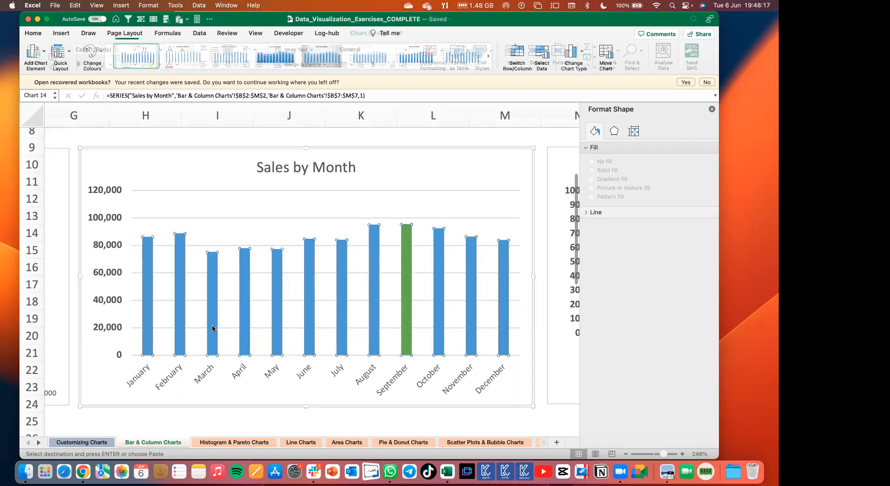
click(213, 329)
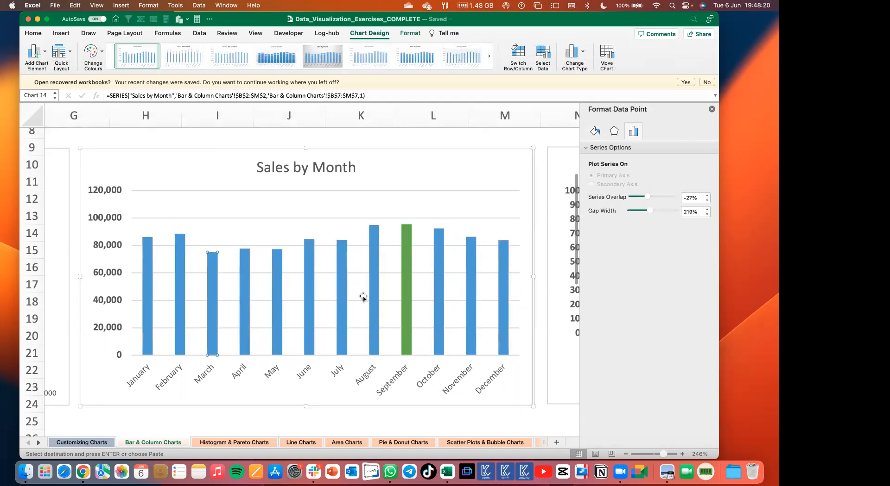
click(592, 132)
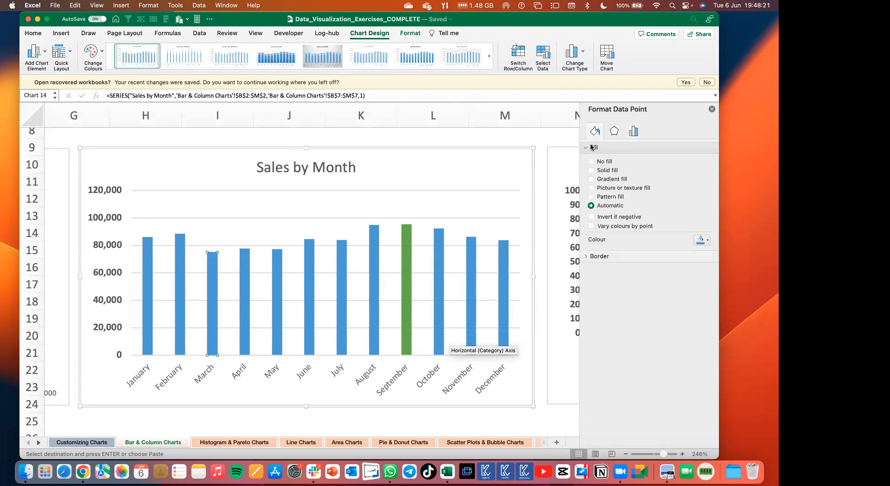
click(591, 170)
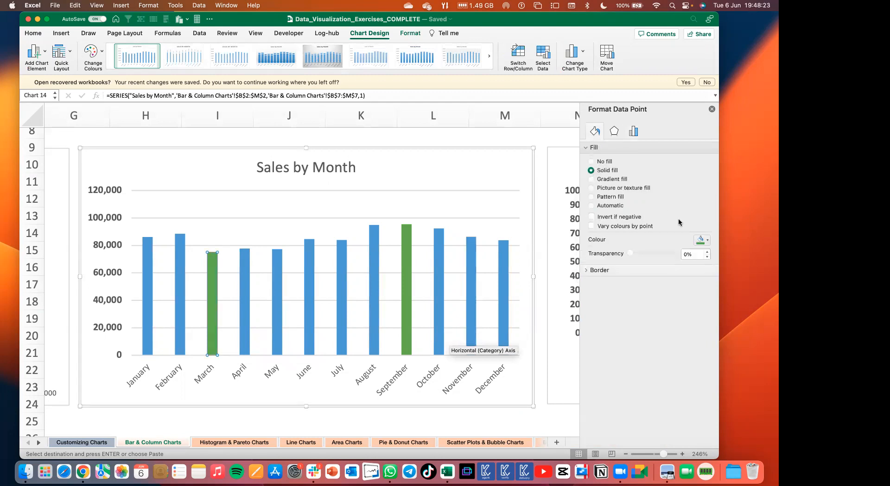
click(702, 240)
click(703, 329)
click(470, 143)
click(471, 144)
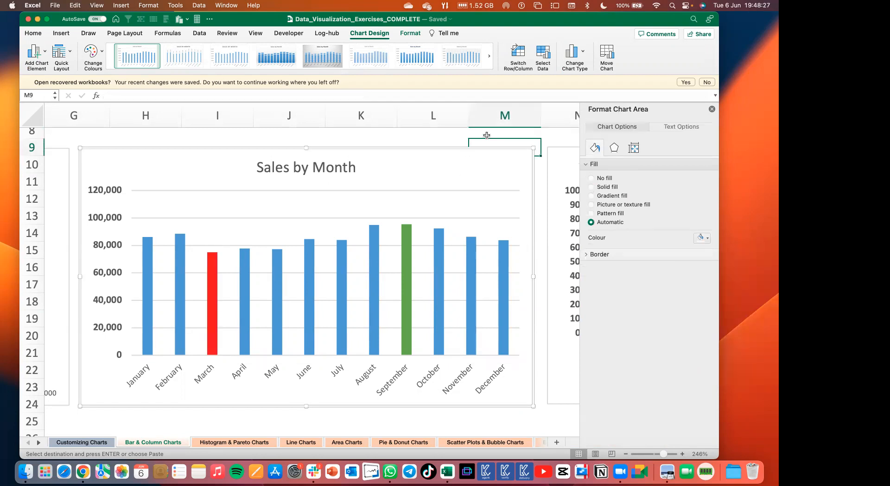
click(711, 111)
Examine the recoloured Sales by Month chart up close and dismiss the Seqrite Endpoint Security alert.
scroll(381, 239, up, 5)
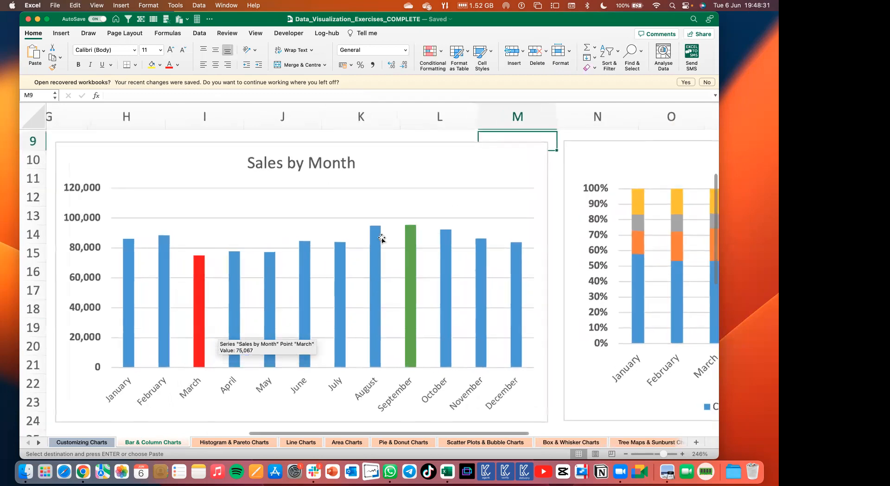
scroll(382, 238, up, 2)
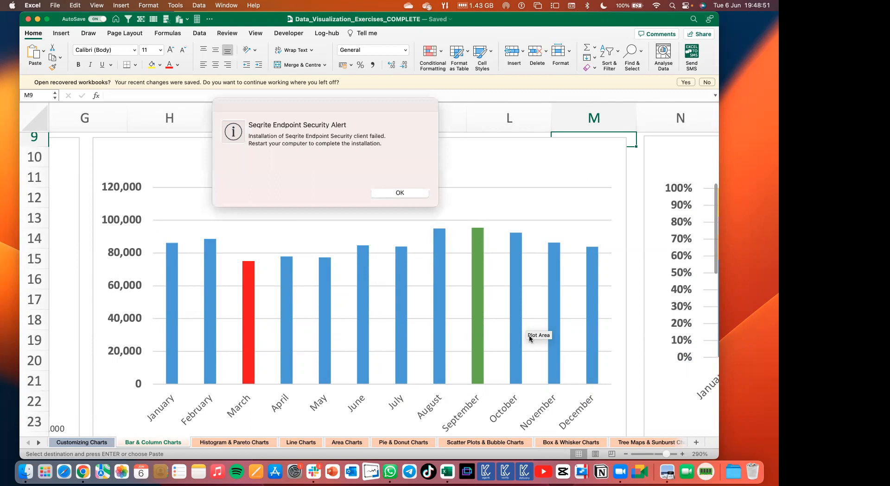
click(402, 193)
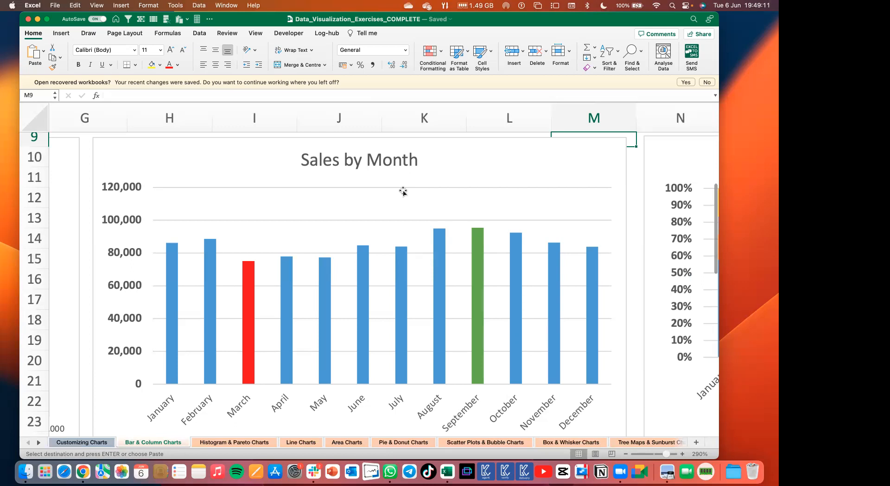
Switch to the slides in Preview and move on to the Histograms & Pareto Charts slide.
key(super+Tab)
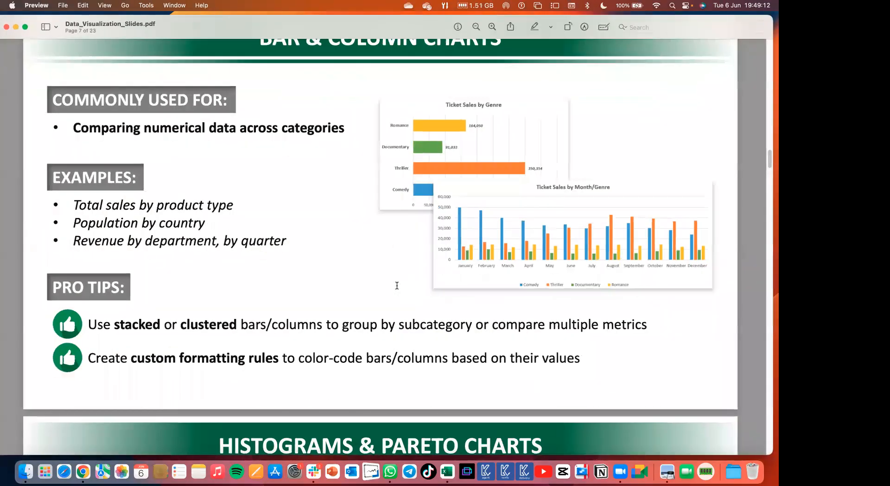
scroll(396, 285, down, 10)
scroll(396, 285, down, 5)
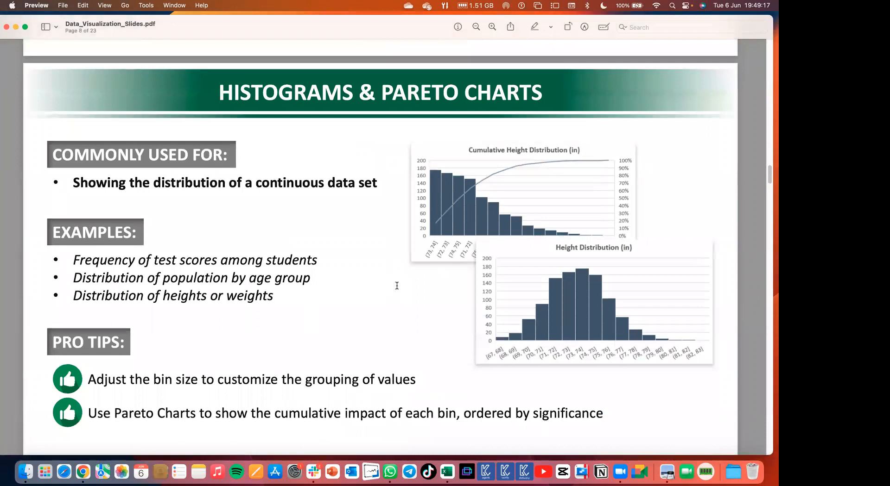
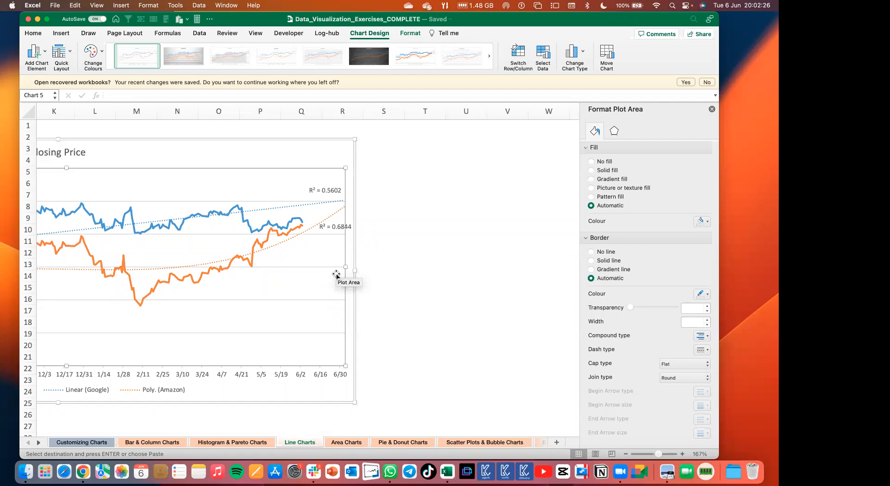
Switch to the slides in Preview and review the Line Charts and Area Charts slides, including their uses and pro tips.
key(super+Tab)
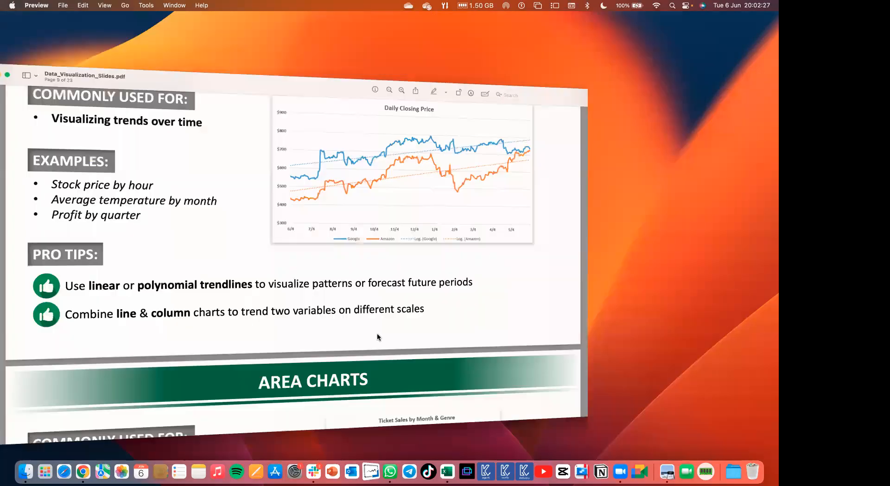
scroll(378, 317, down, 3)
scroll(378, 317, down, 5)
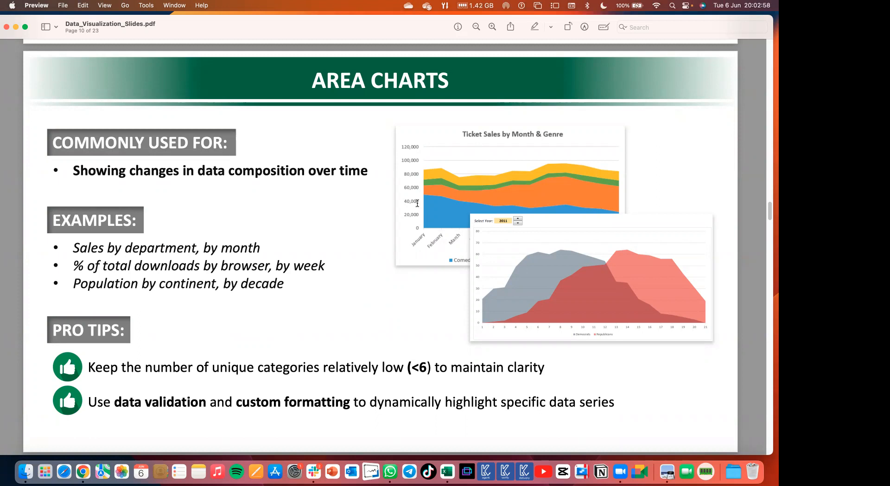
scroll(417, 203, up, 15)
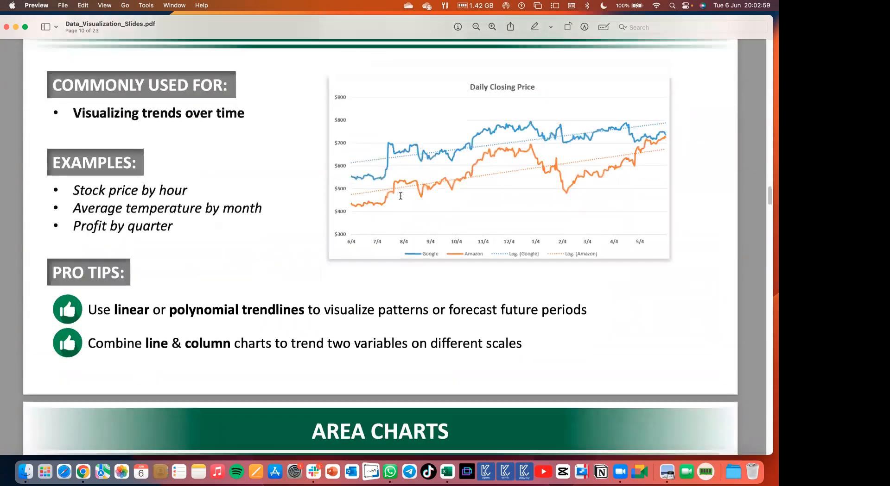
scroll(400, 196, up, 3)
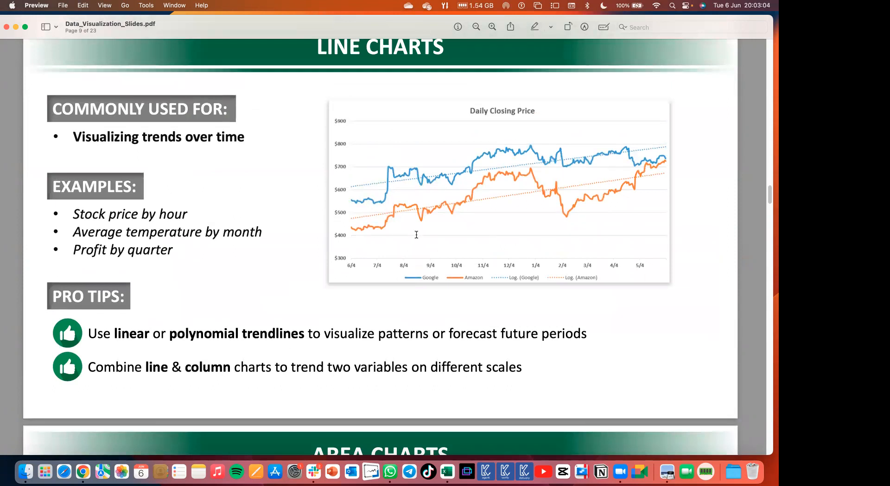
scroll(416, 234, down, 12)
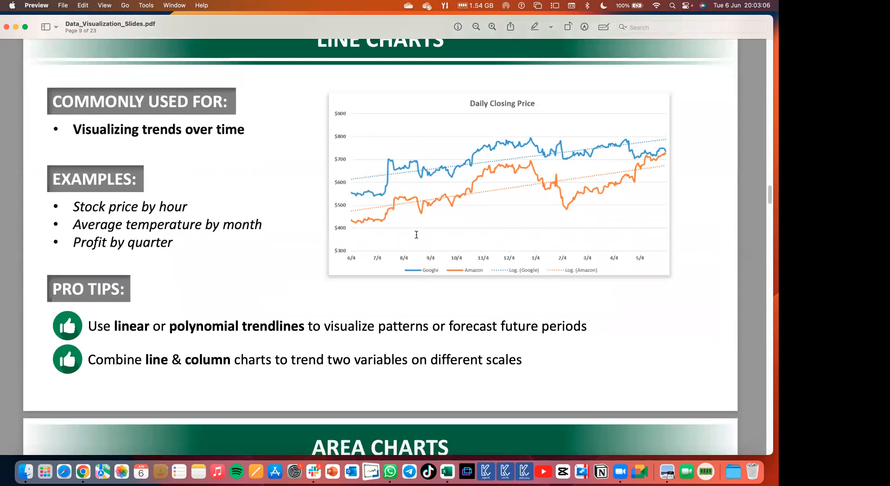
scroll(454, 255, down, 3)
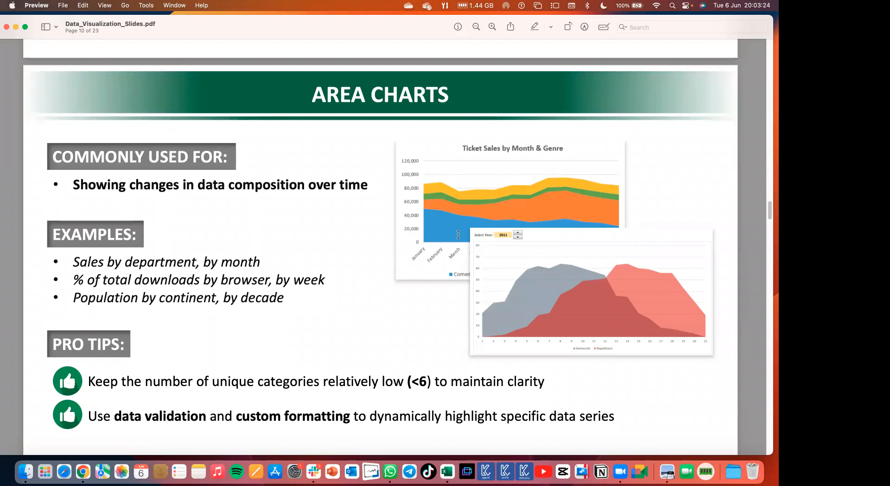
Switch back to Excel, open the Area Charts sheet and examine the Ticket Sales by Genre by Month chart with its source table.
key(super+Tab)
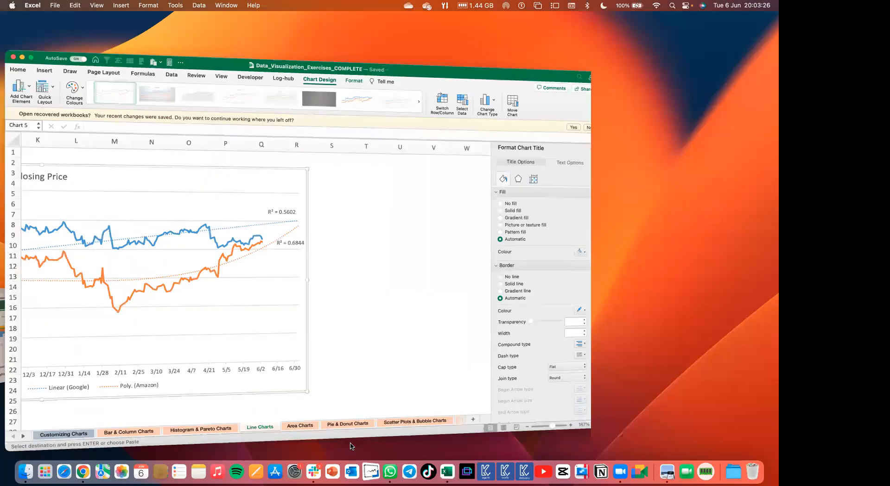
key(ctrl+Page_Down)
scroll(193, 282, up, 5)
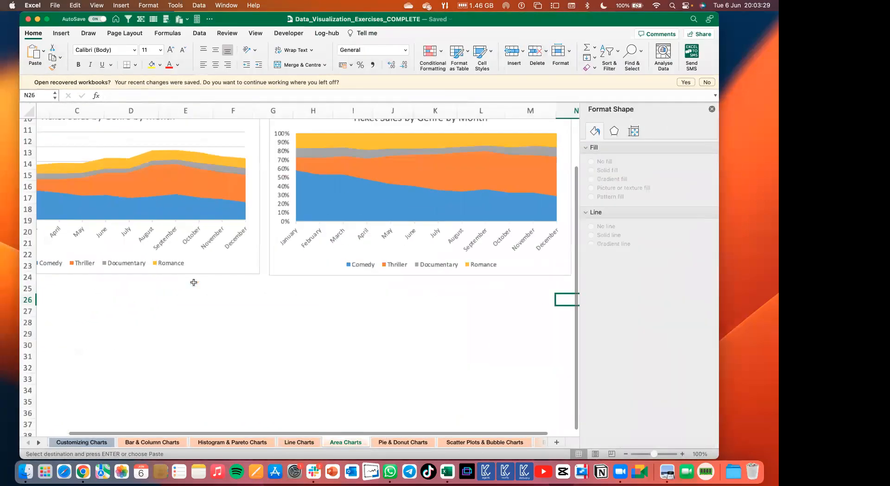
scroll(194, 283, up, 8)
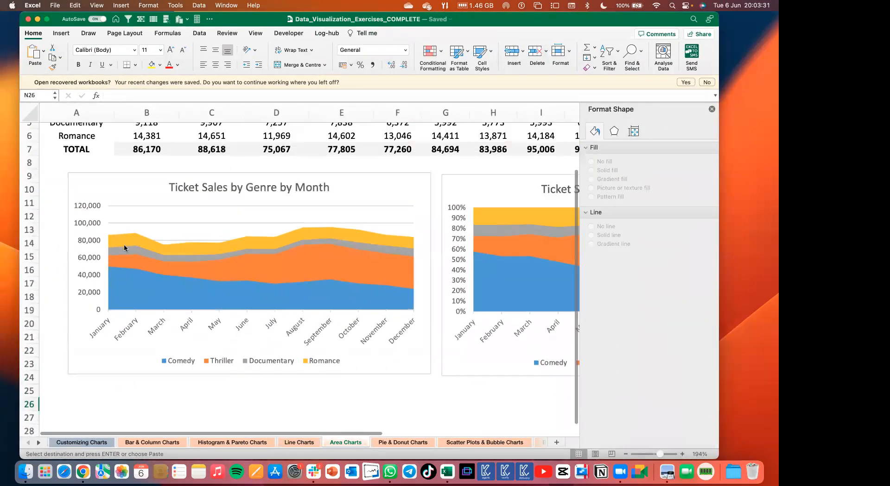
scroll(124, 248, up, 1)
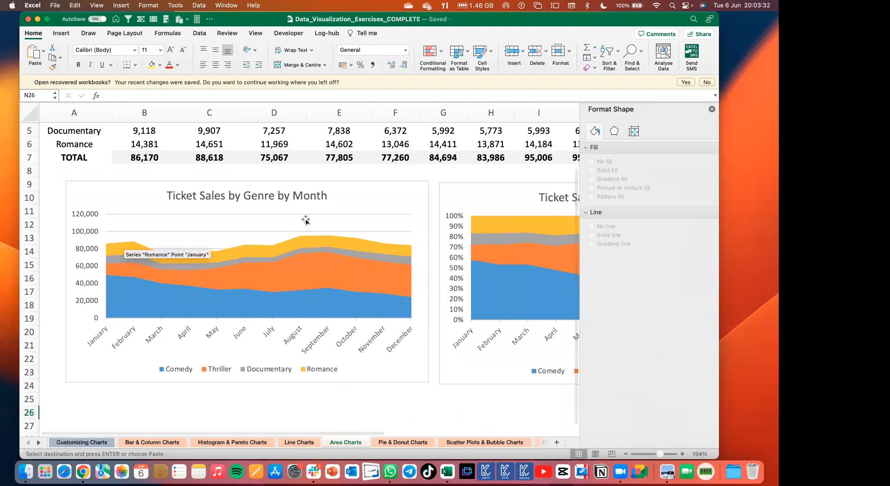
scroll(147, 189, up, 4)
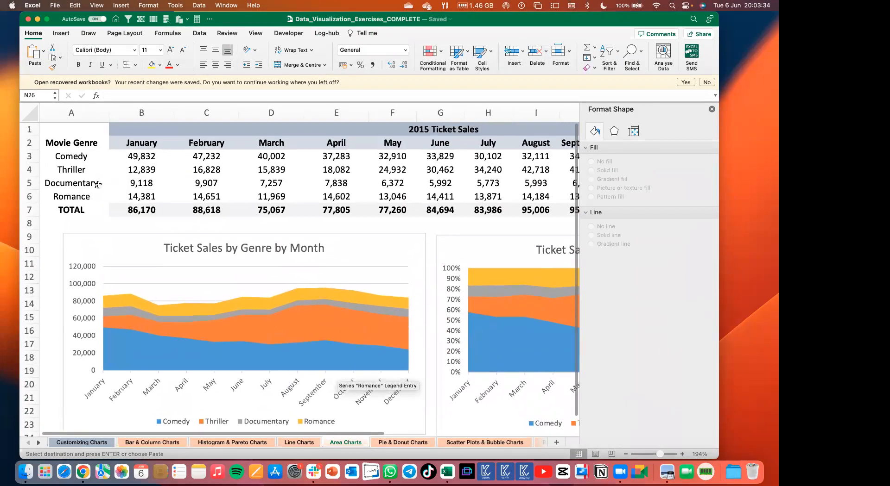
scroll(96, 184, down, 1)
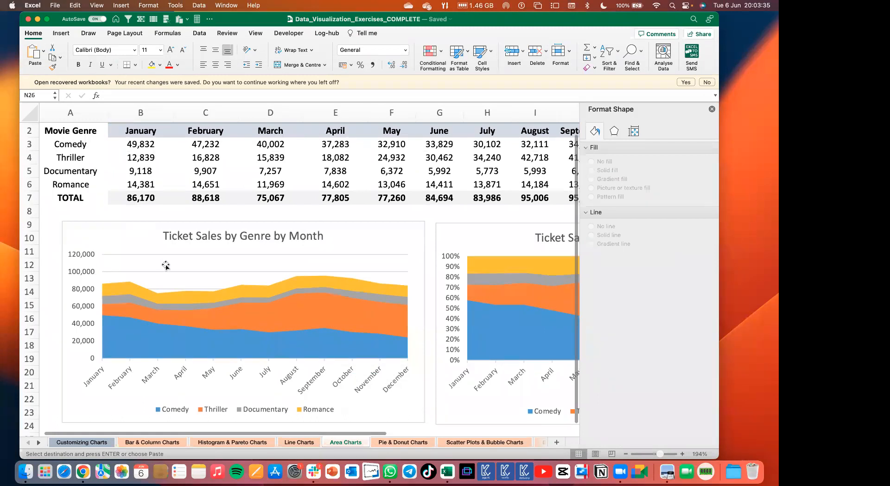
Select January's Romance sales, compare them with the January layers of the area chart, and dismiss the Seqrite Endpoint Security alert.
click(144, 181)
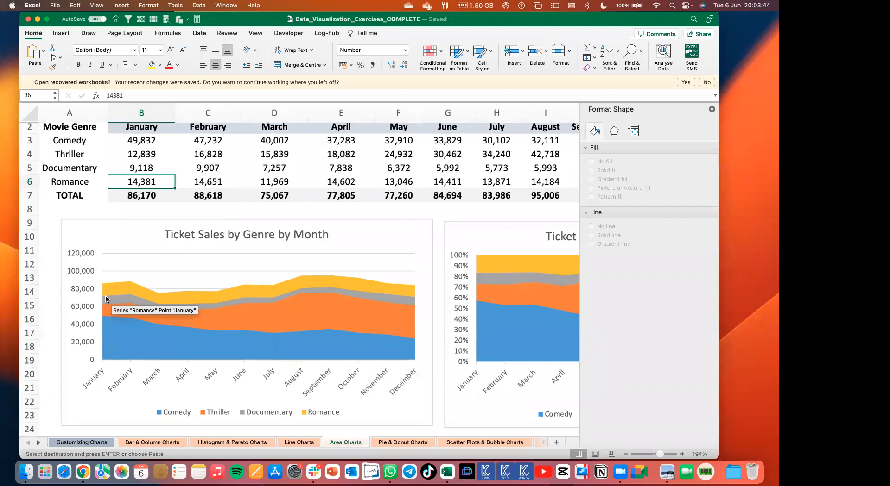
scroll(106, 298, up, 5)
scroll(204, 327, up, 5)
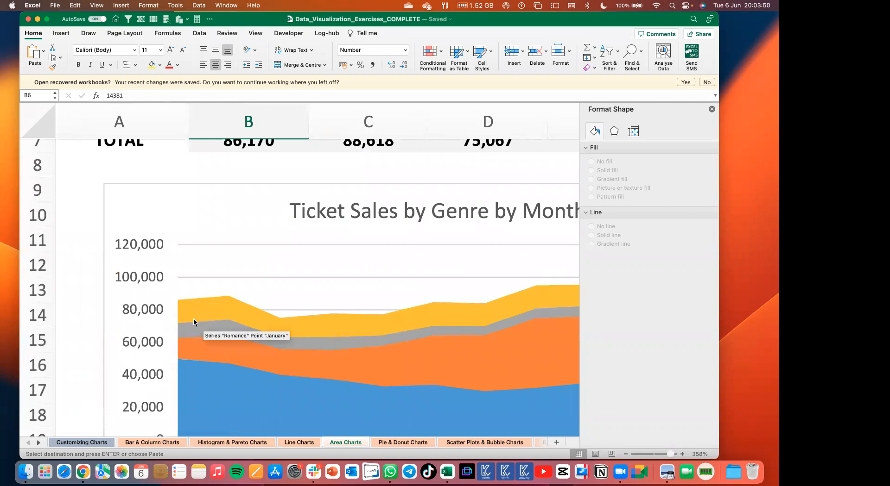
scroll(218, 221, up, 3)
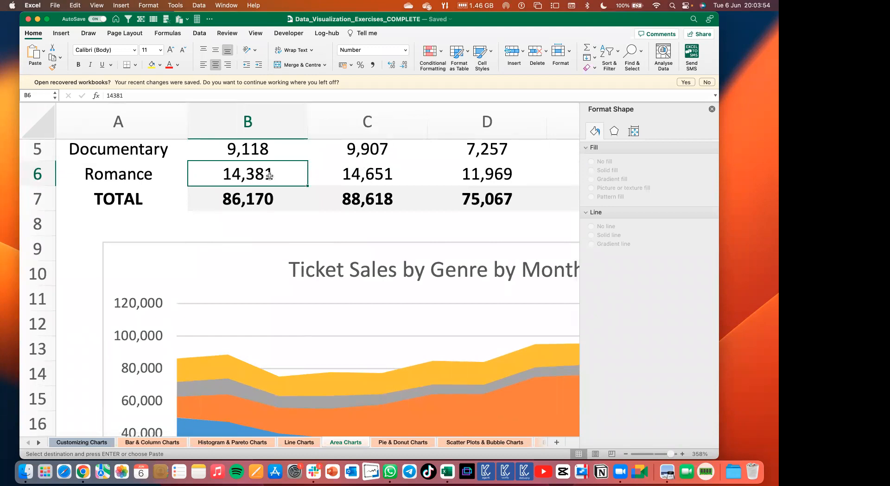
scroll(221, 283, down, 4)
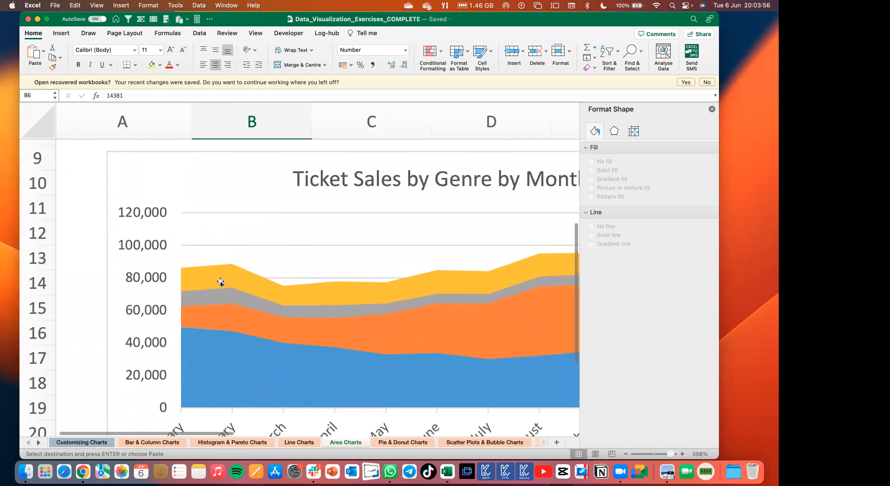
scroll(220, 282, down, 4)
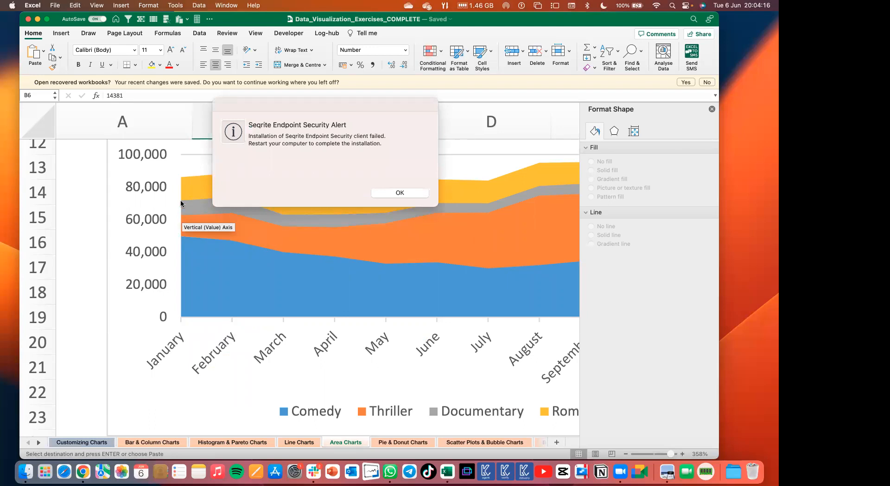
click(419, 196)
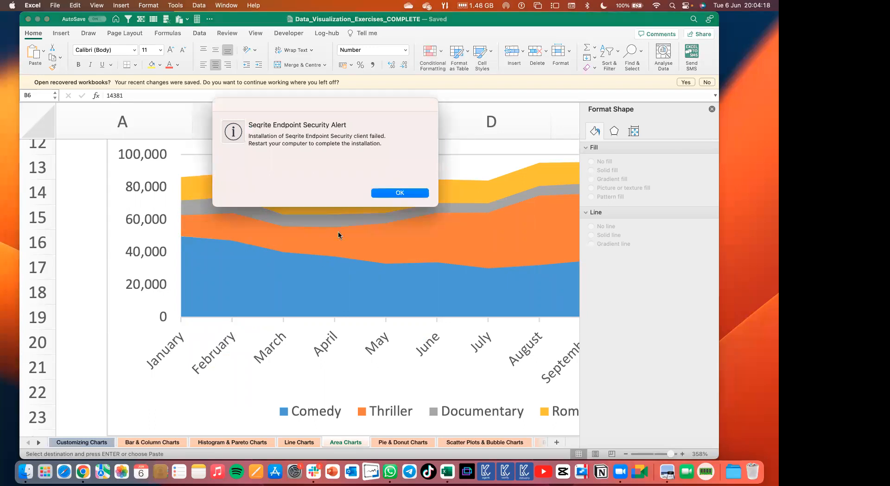
click(398, 193)
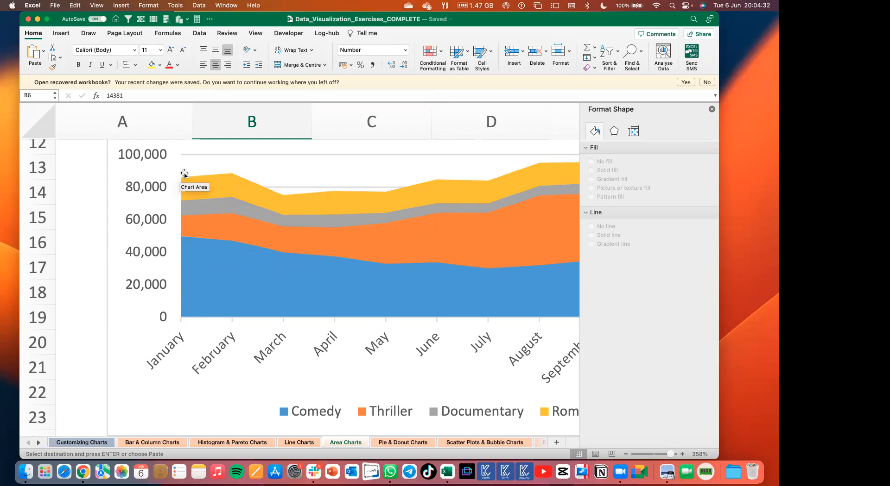
Examine February on the stacked area chart and select February's Romance sales in the table.
scroll(234, 196, up, 3)
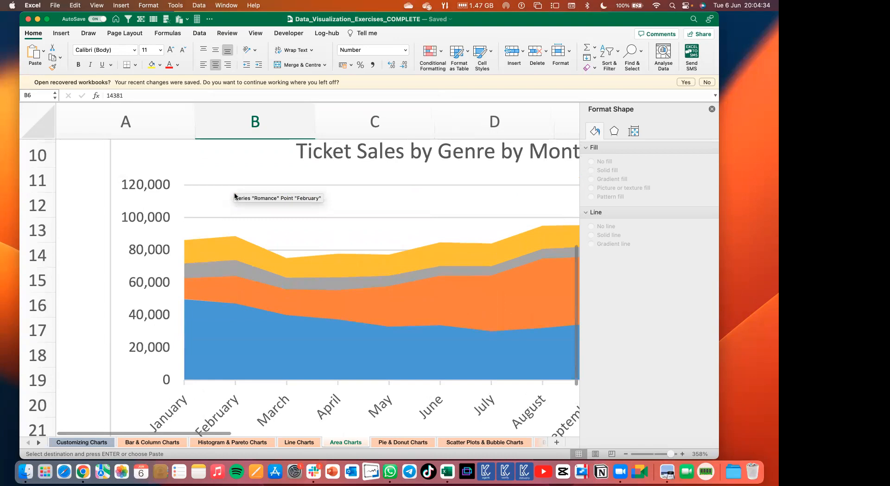
scroll(179, 221, up, 8)
scroll(179, 221, right, 1)
scroll(208, 239, down, 2)
scroll(210, 243, up, 3)
click(366, 264)
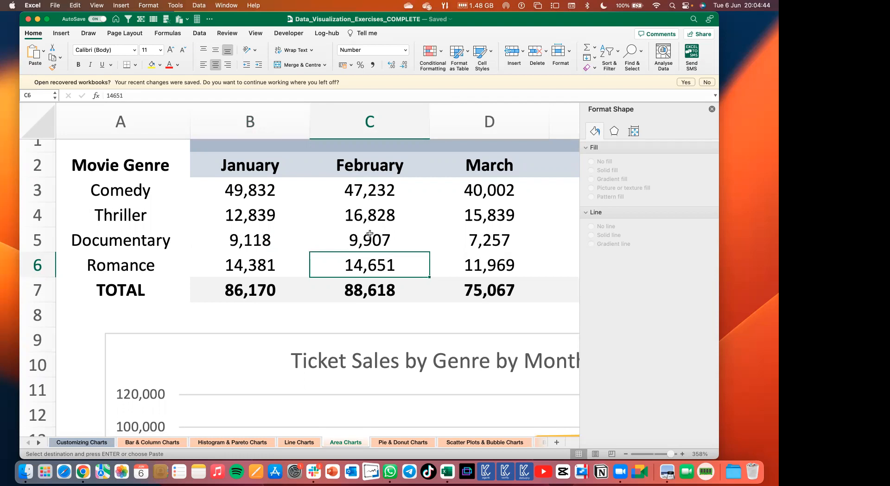
Select February's Comedy sales and compare them with the Comedy layer of the area chart.
scroll(371, 250, down, 4)
scroll(373, 250, down, 3)
scroll(374, 252, up, 7)
click(373, 199)
scroll(356, 238, down, 2)
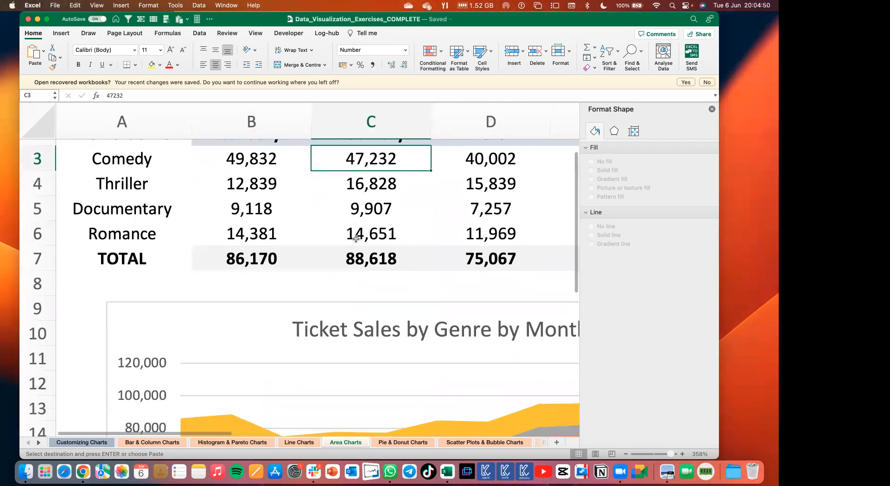
scroll(242, 363, down, 3)
scroll(218, 384, down, 4)
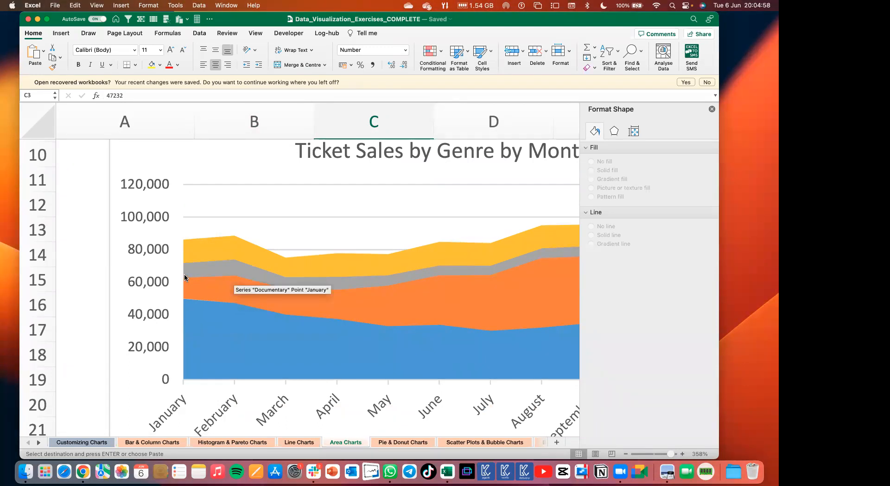
Select February's Comedy and Thriller sales to total them and compare the sum with the stacked layers.
scroll(298, 269, up, 5)
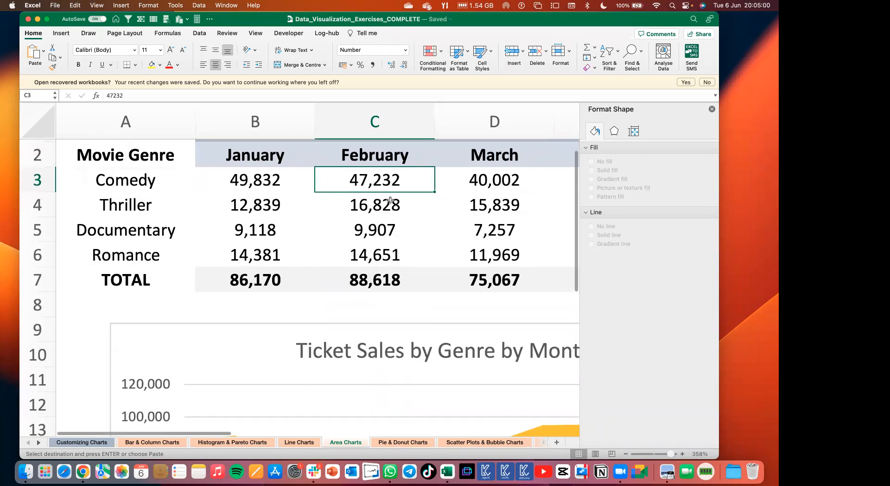
drag(386, 181, 386, 205)
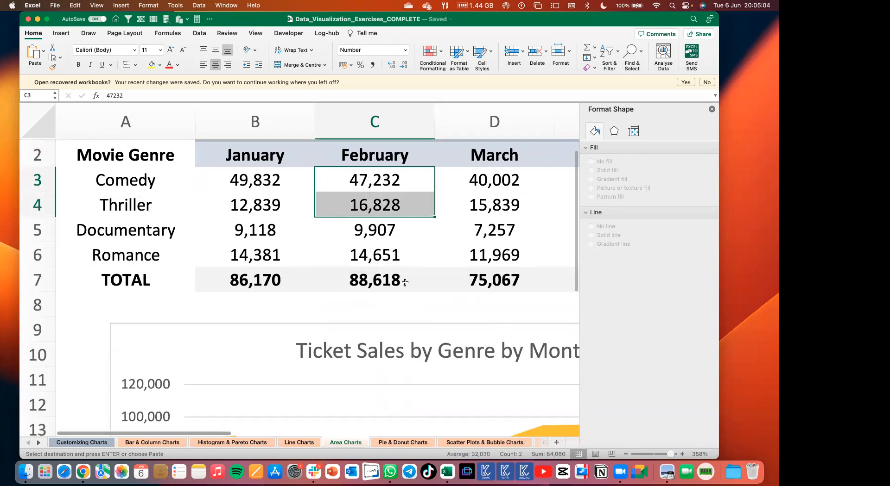
scroll(318, 320, down, 10)
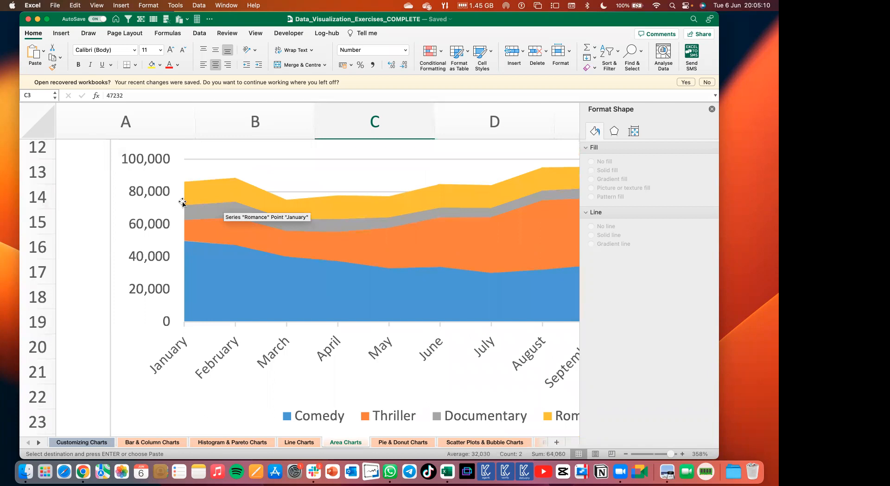
Select February's Comedy, Thriller and Documentary sales to total them and compare the sum with the area chart.
scroll(325, 195, up, 10)
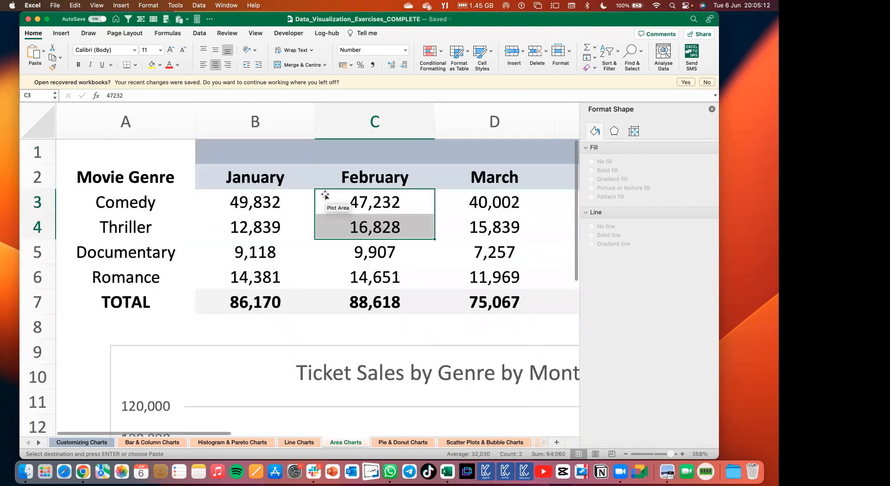
drag(387, 192, 384, 253)
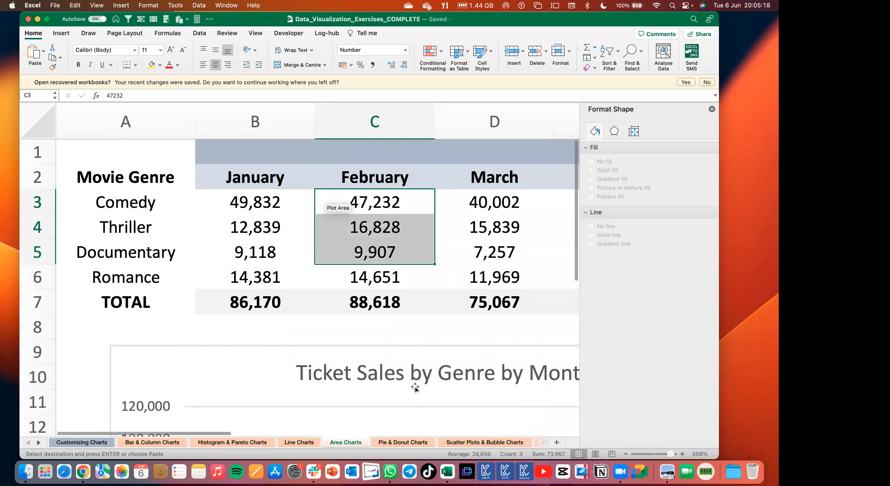
scroll(415, 388, down, 5)
scroll(413, 390, down, 4)
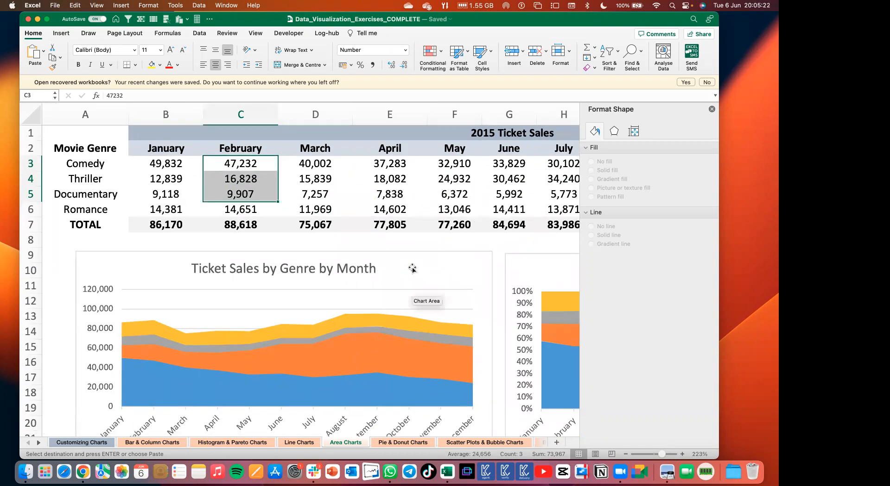
Check the Area Charts slide in Preview, switch back to Excel and examine the whole ticket sales area chart.
key(super+Tab)
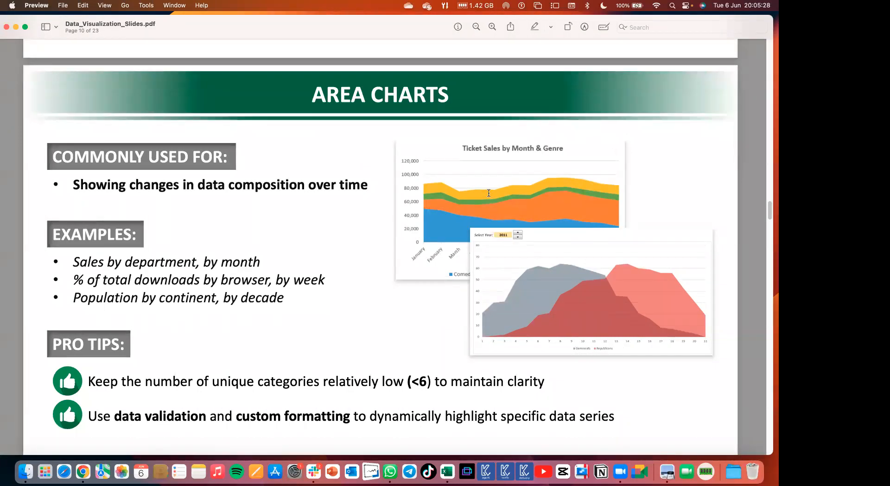
key(super+Tab)
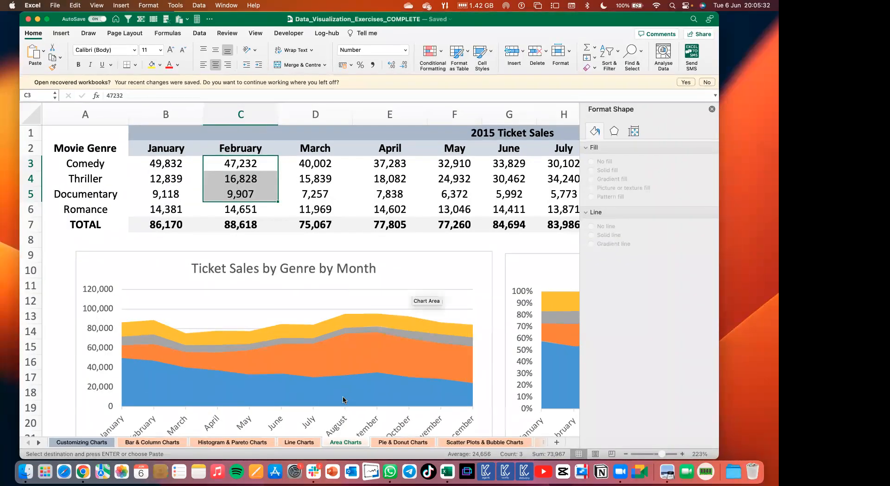
scroll(343, 400, down, 4)
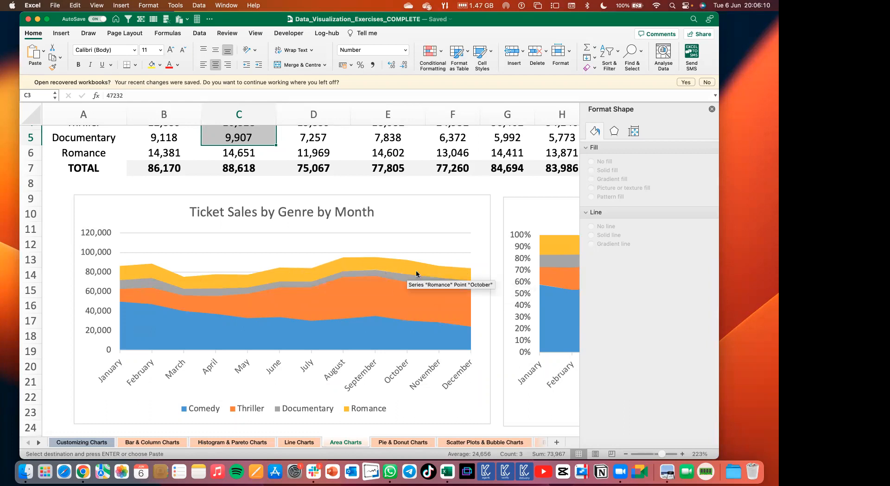
scroll(416, 275, up, 3)
scroll(348, 291, down, 3)
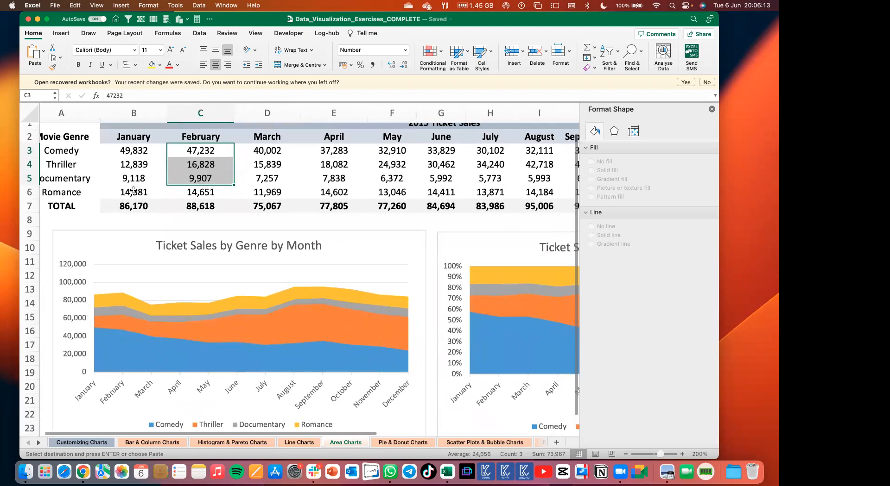
Select the Romance sales from January through October and compare them with the Romance layer of the stacked area chart.
scroll(278, 232, right, 2)
scroll(278, 231, up, 1)
drag(127, 193, 336, 193)
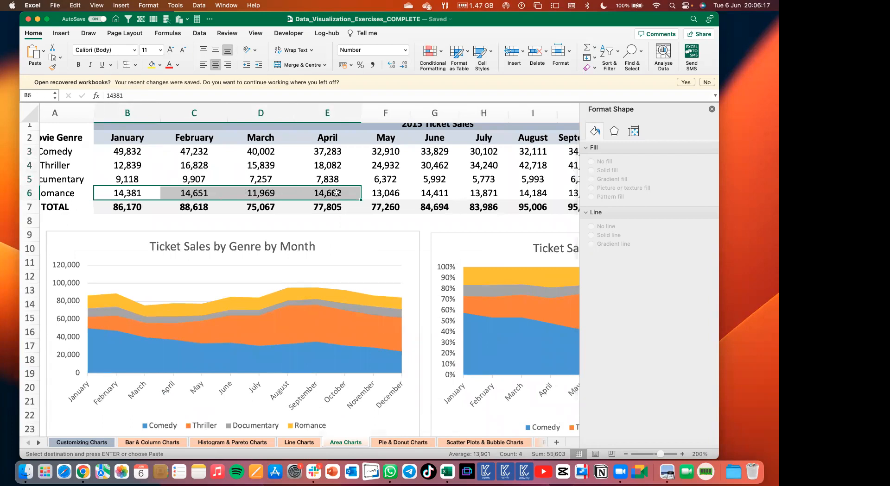
key(shift+Right)
key(shift+Right)
key(shift+Right)
key(shift+Right)
key(shift+Right)
key(shift+Right)
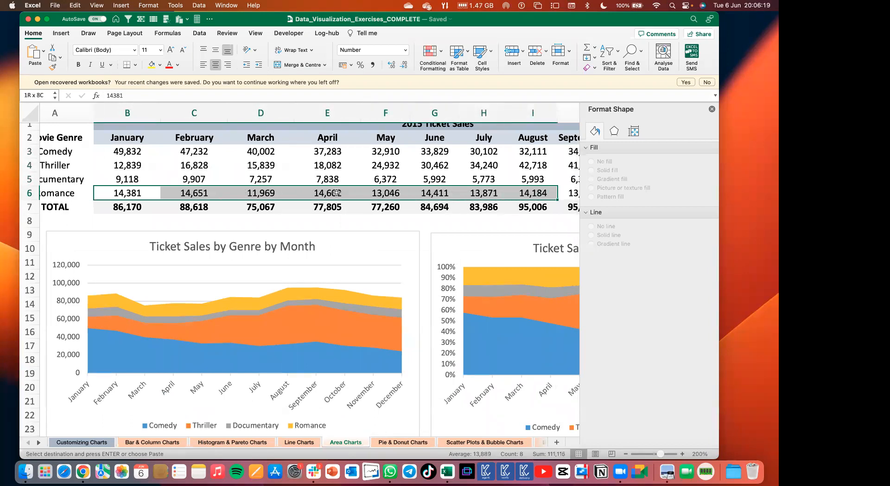
scroll(231, 278, left, 6)
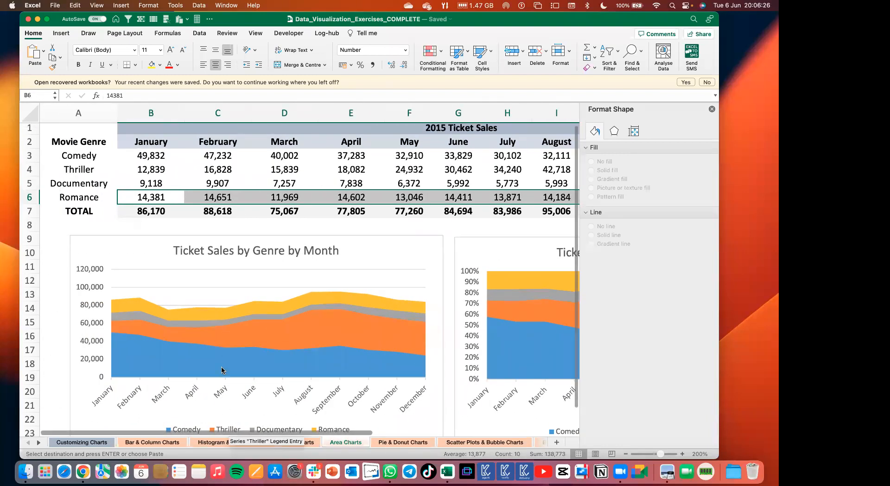
scroll(292, 234, right, 1)
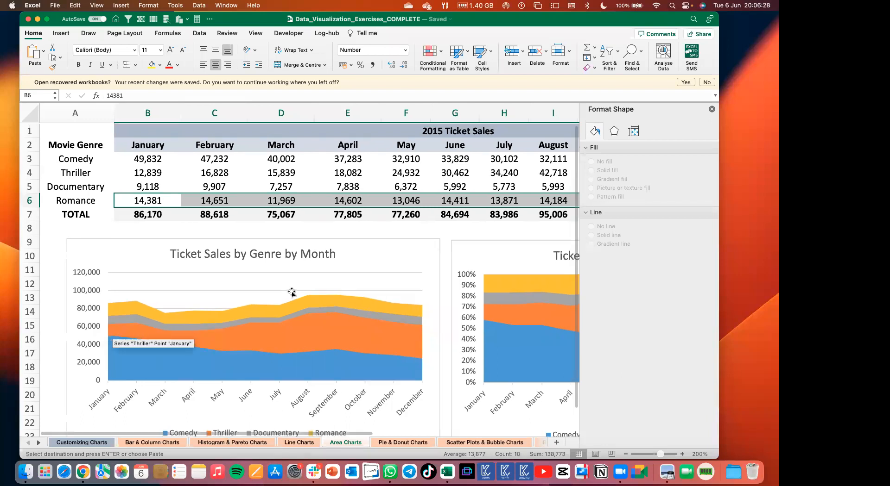
Select the Thriller sales from January through November and compare their monthly trend with the Thriller layer of the area chart.
click(151, 173)
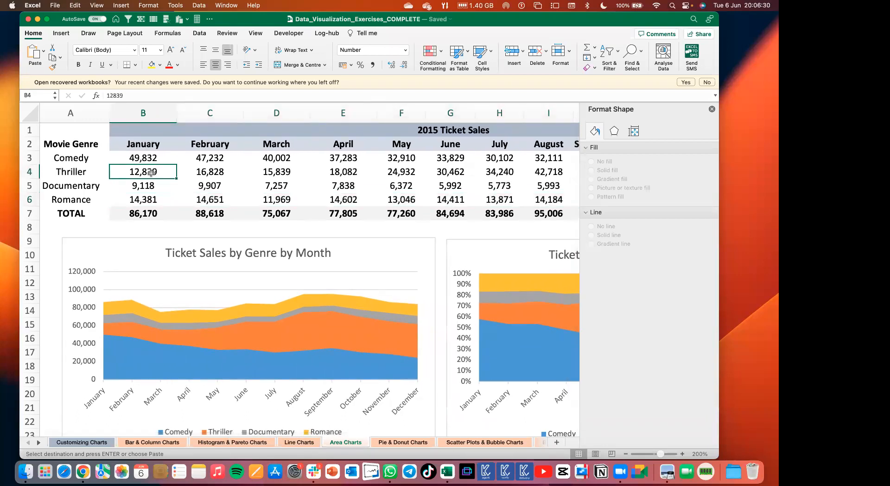
key(shift+Right)
key(shift+Right)
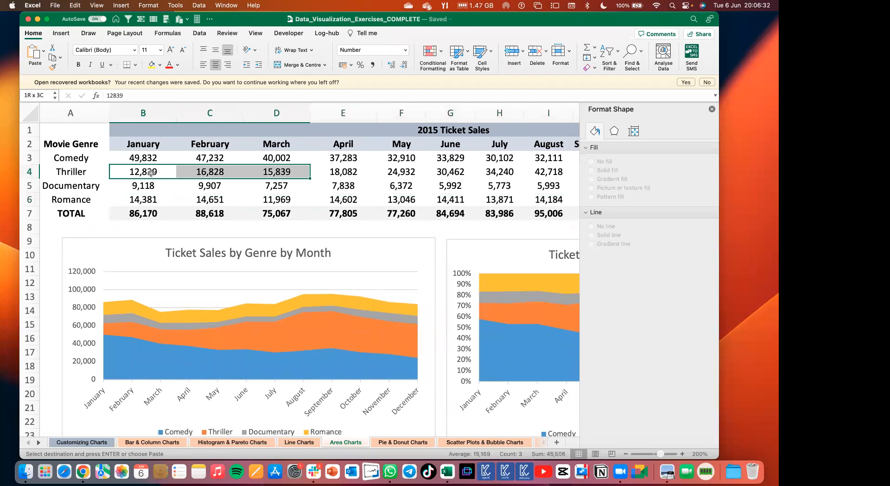
key(shift+Right)
key(shift+Right)
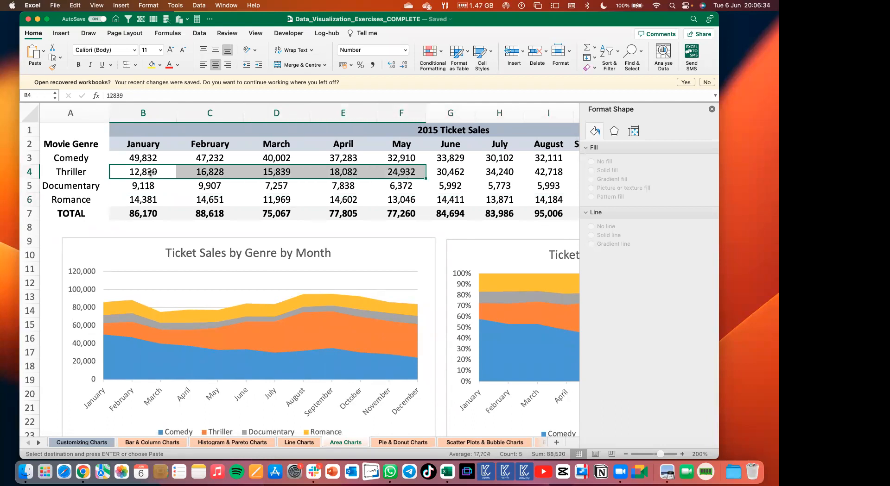
key(shift+Right)
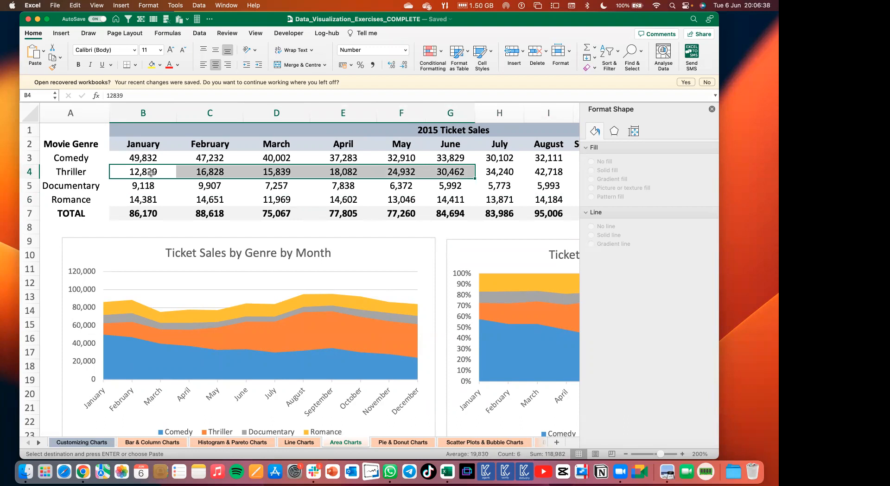
key(shift+Right)
key(shift+Right)
key(shift+Right)
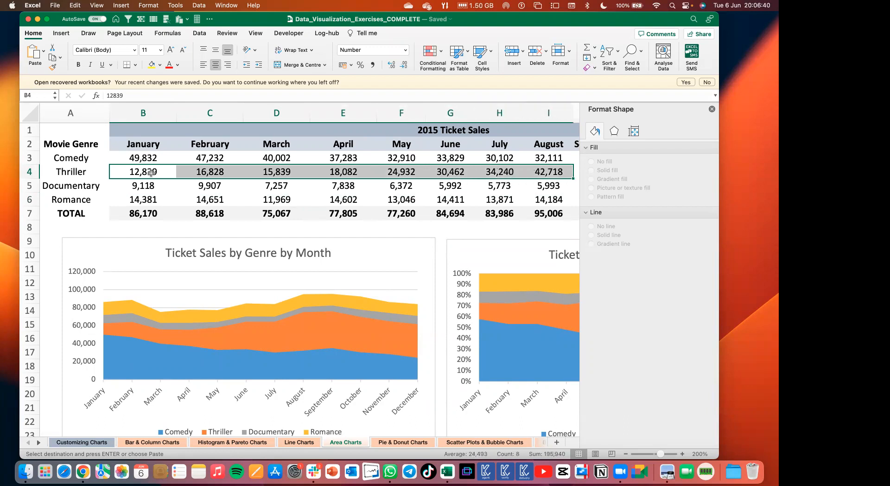
key(shift+Right)
key(shift+Right)
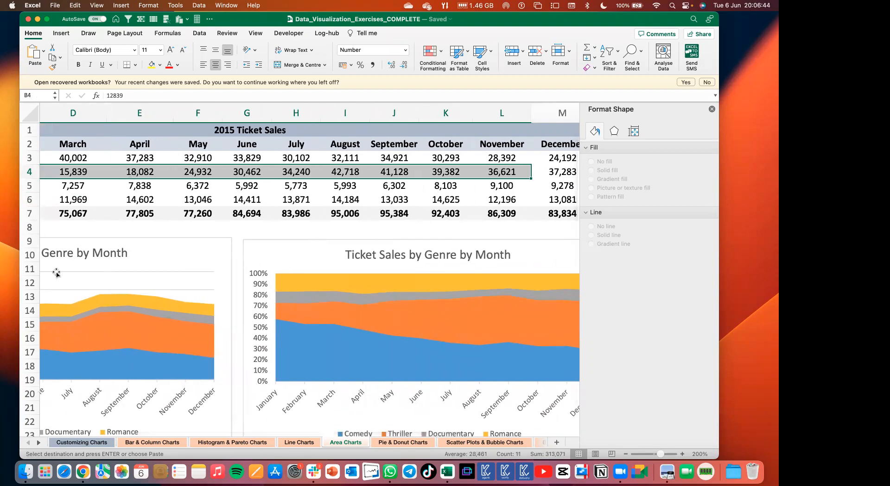
scroll(56, 270, left, 2)
scroll(227, 343, left, 5)
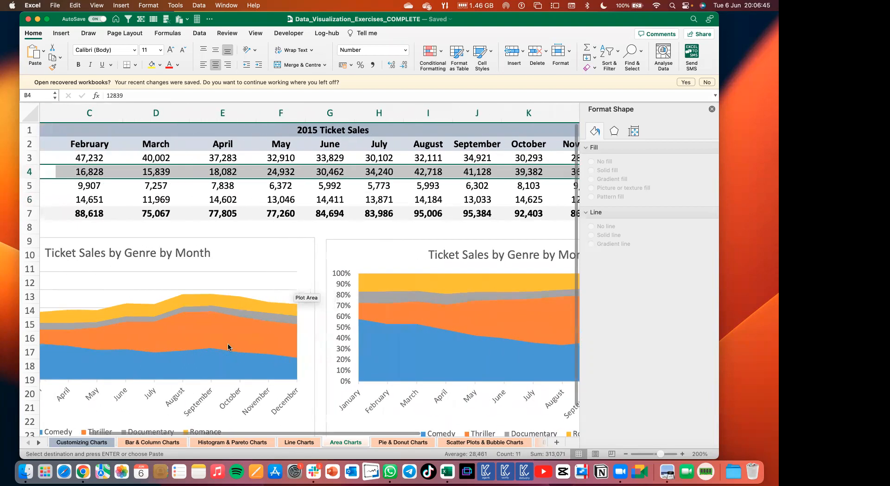
scroll(228, 347, right, 1)
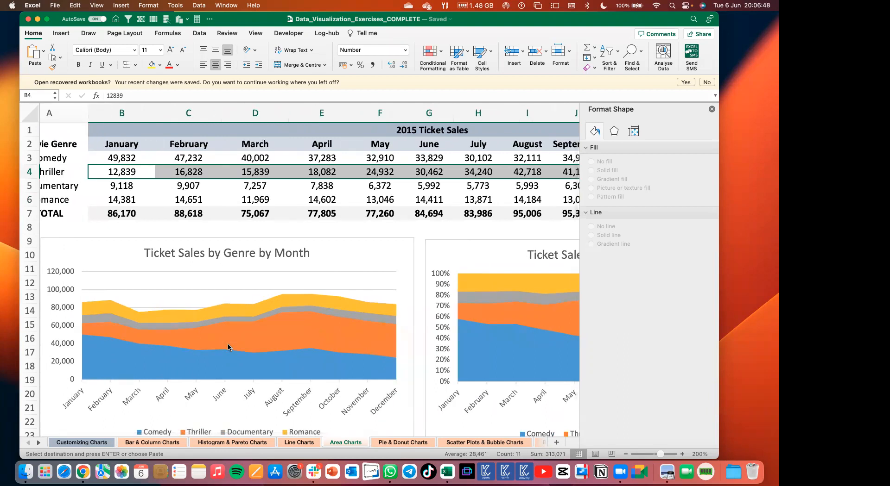
Switch to the slides in Preview and examine the overlapping Democrats and Republicans area chart on the Area Charts slide up close.
key(super+Tab)
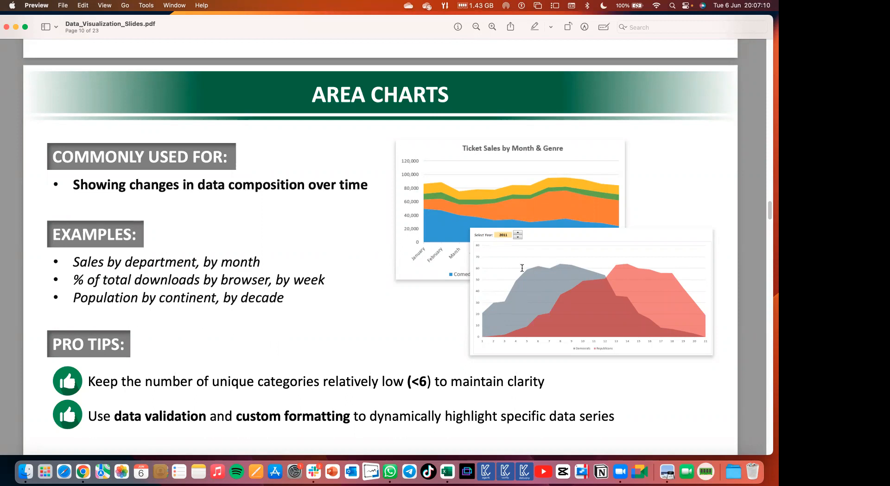
scroll(522, 268, up, 5)
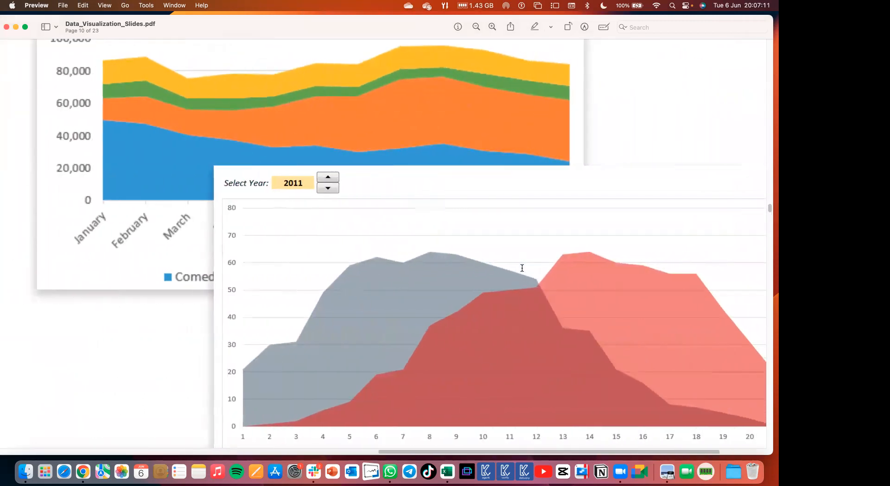
scroll(522, 268, right, 4)
scroll(521, 268, down, 3)
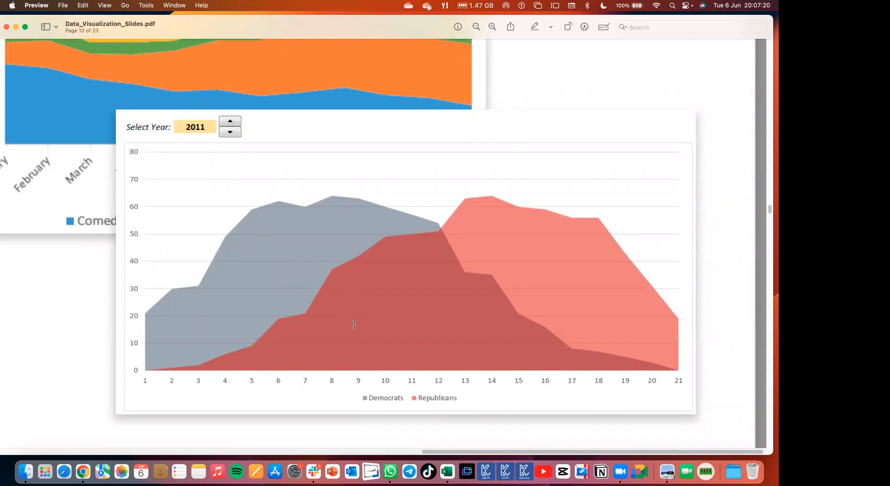
scroll(243, 353, down, 2)
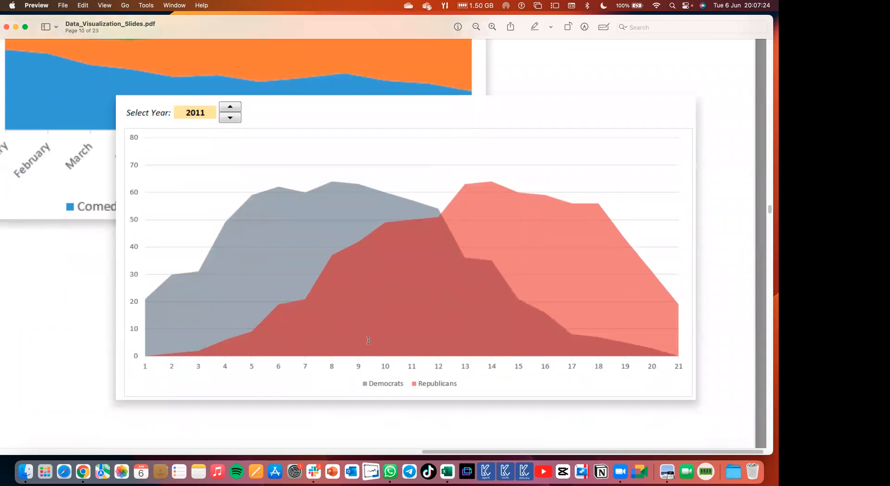
scroll(419, 260, up, 5)
scroll(417, 258, down, 4)
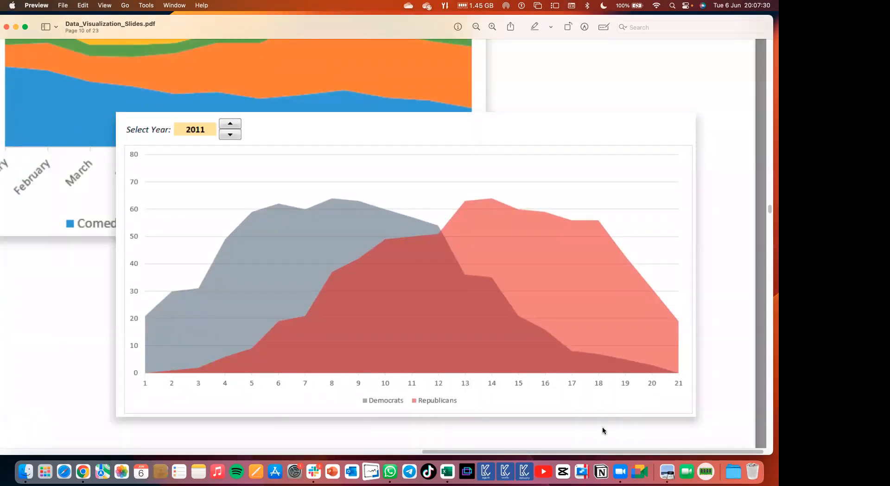
scroll(509, 375, up, 3)
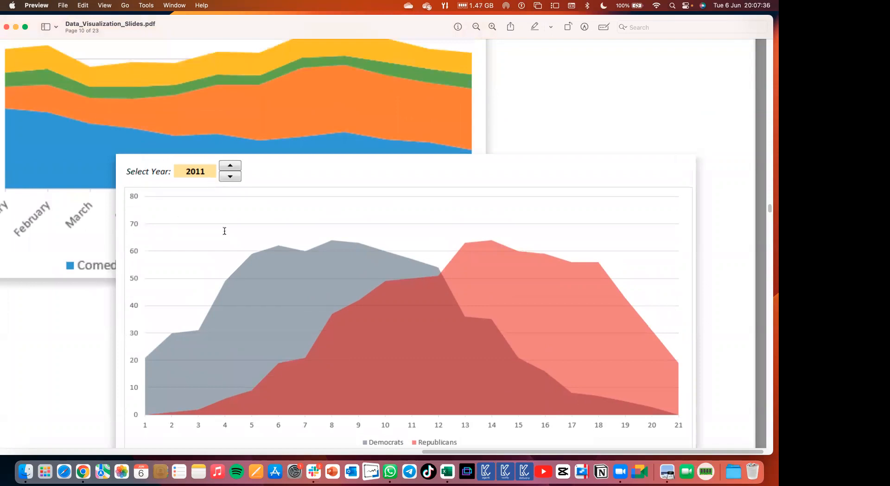
scroll(224, 231, down, 5)
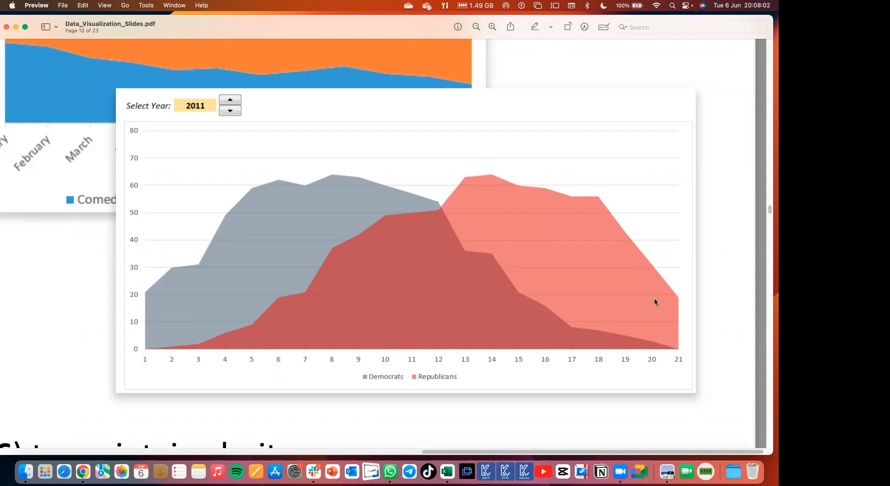
scroll(655, 299, down, 5)
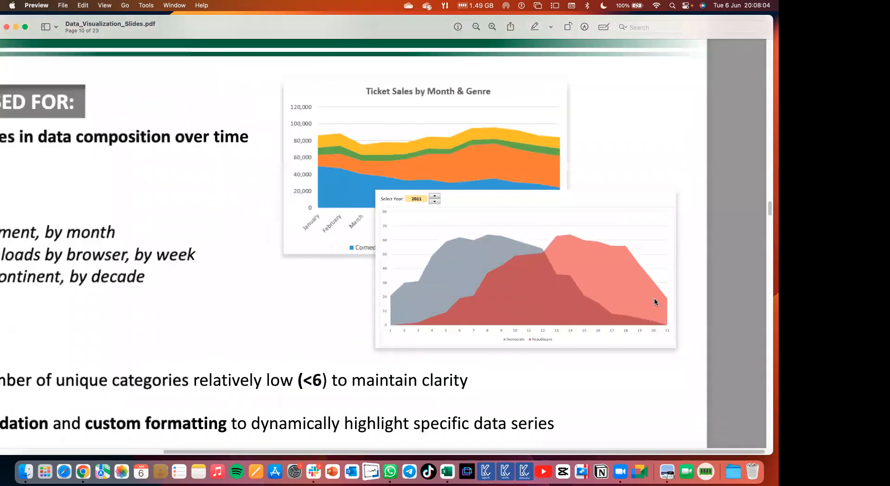